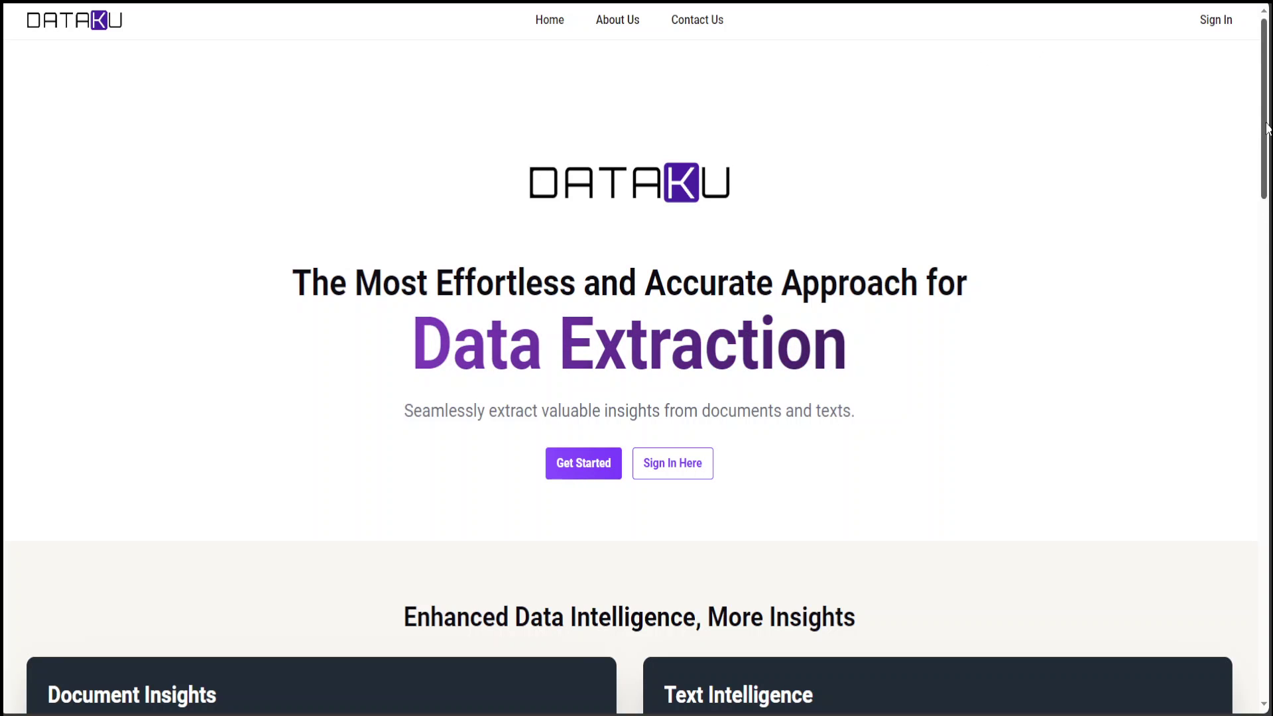
Review the home page sections on document and text insights and tailored data extraction
{"action": "left_click_drag", "start_coordinate": [1266, 126], "coordinate": [1266, 252]}
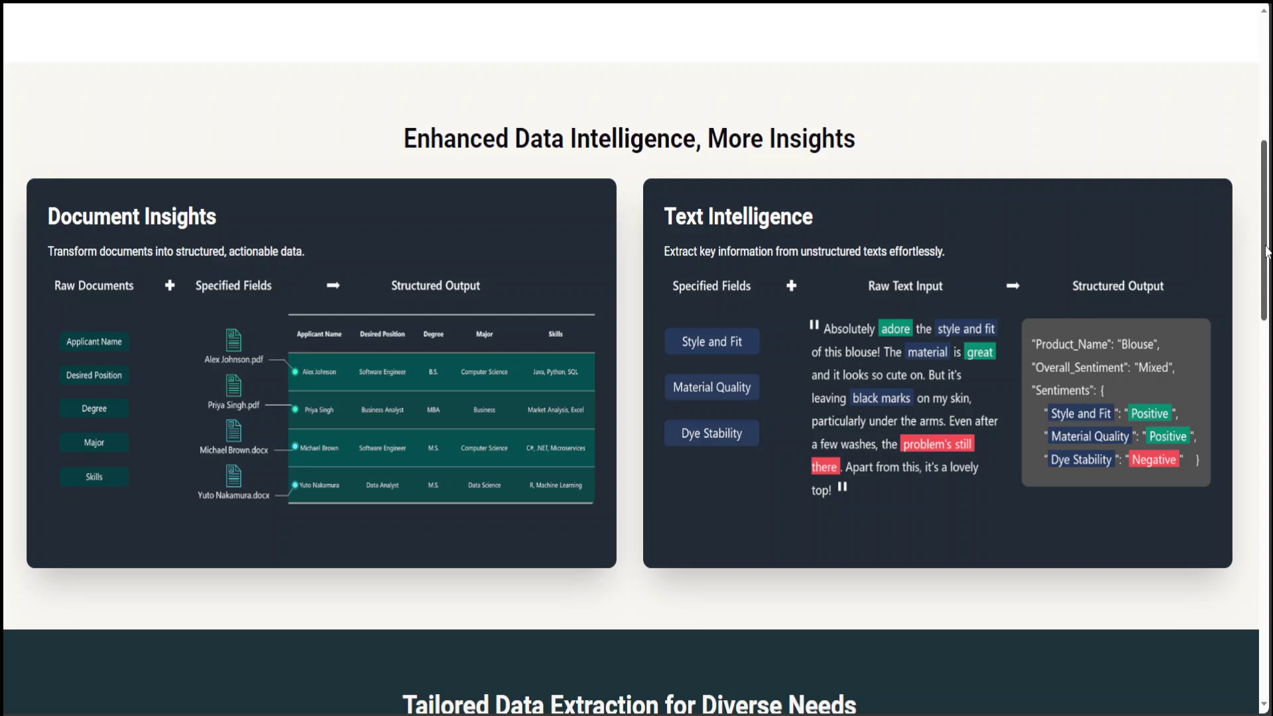
{"action": "left_click_drag", "start_coordinate": [1266, 252], "coordinate": [1248, 382]}
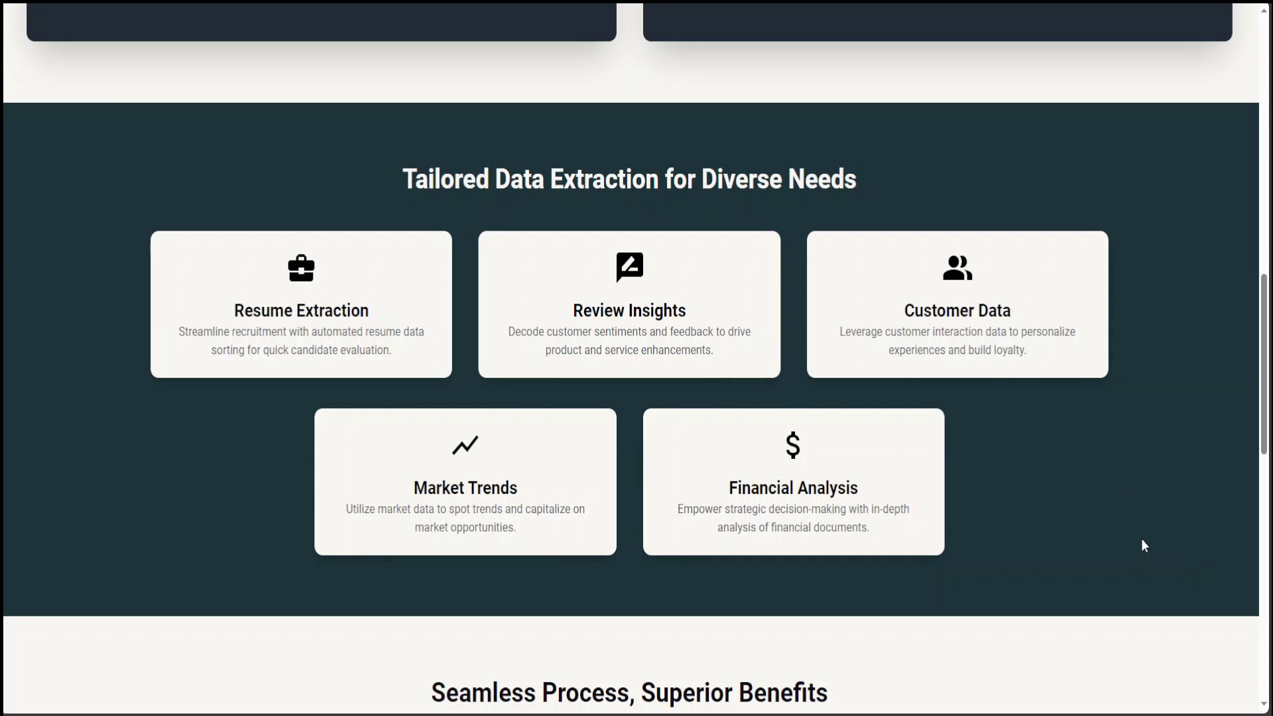
{"action": "left_click_drag", "start_coordinate": [1264, 286], "coordinate": [1264, 5]}
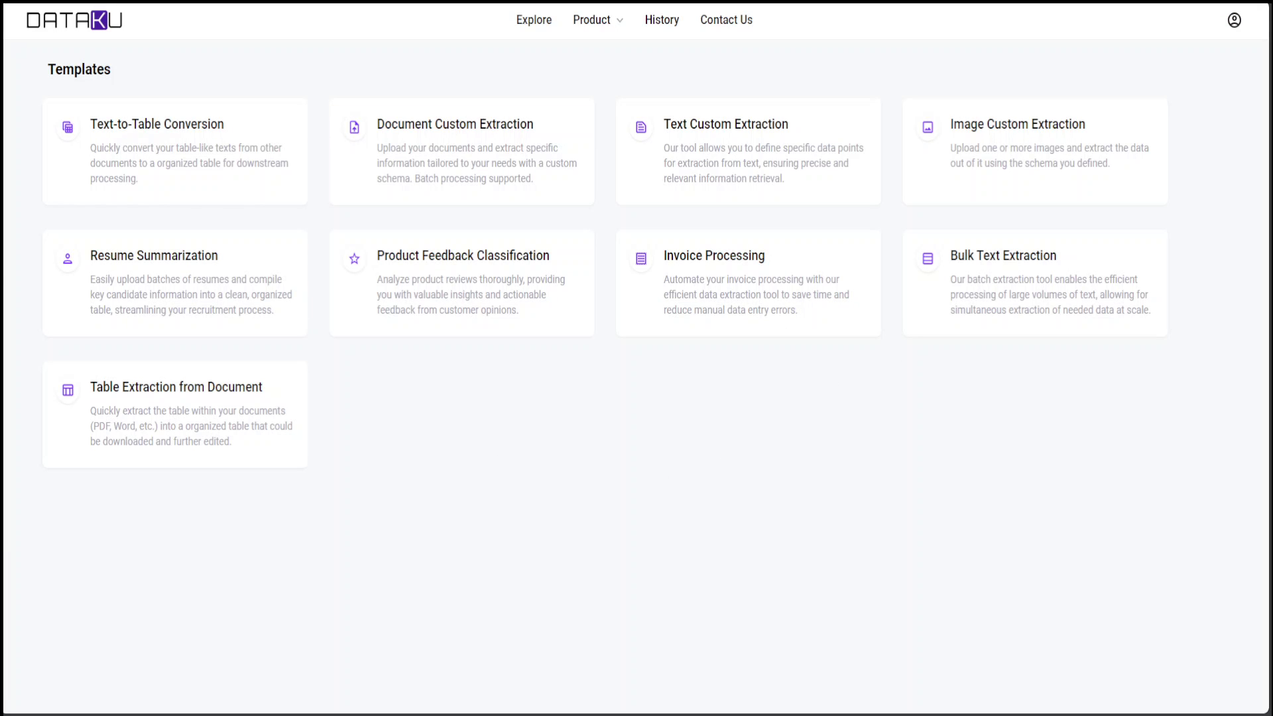
Open the Image Custom Extraction template and upload the image dak1.PNG
{"action": "key", "text": "ctrl+plus"}
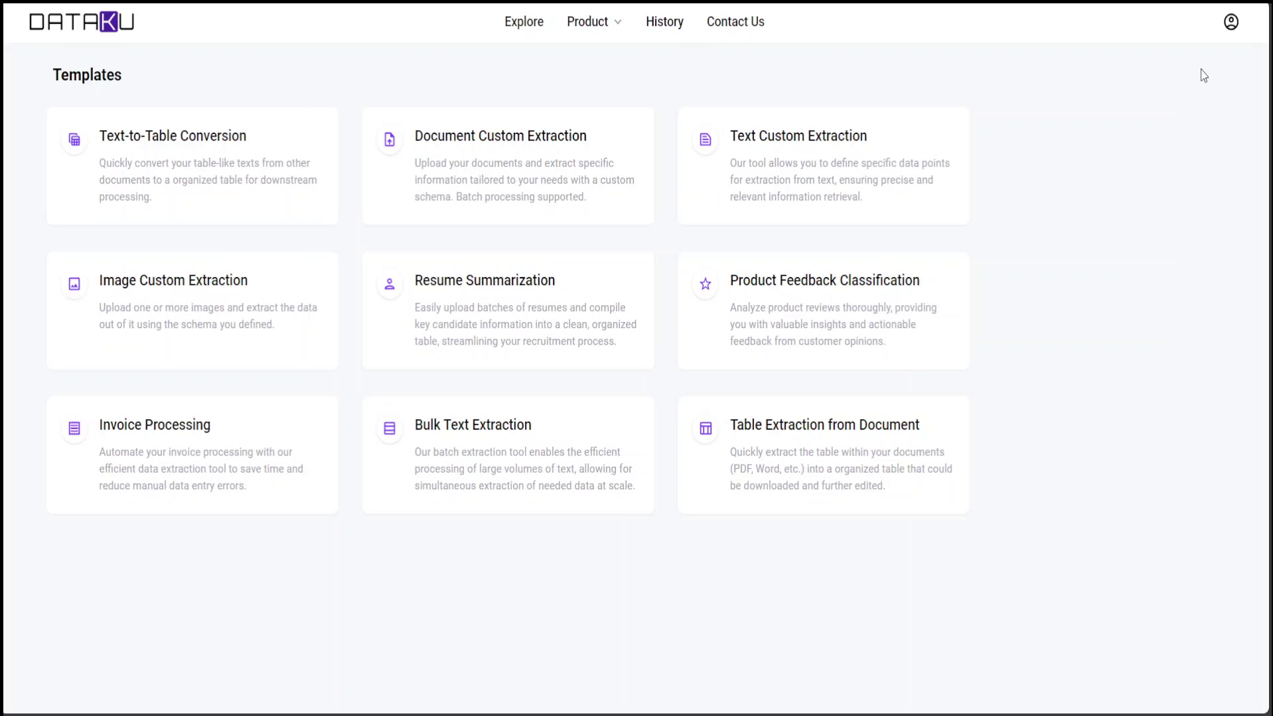
{"action": "key", "text": "ctrl+plus"}
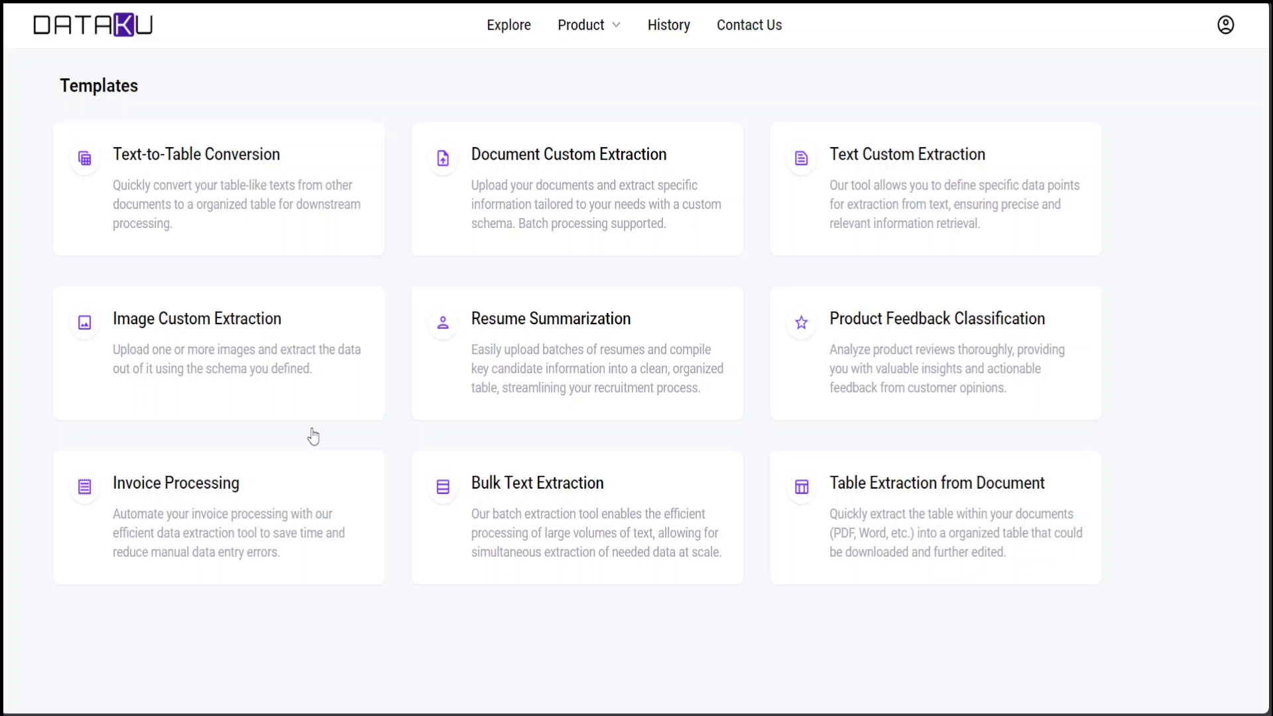
{"action": "left_click", "coordinate": [240, 358]}
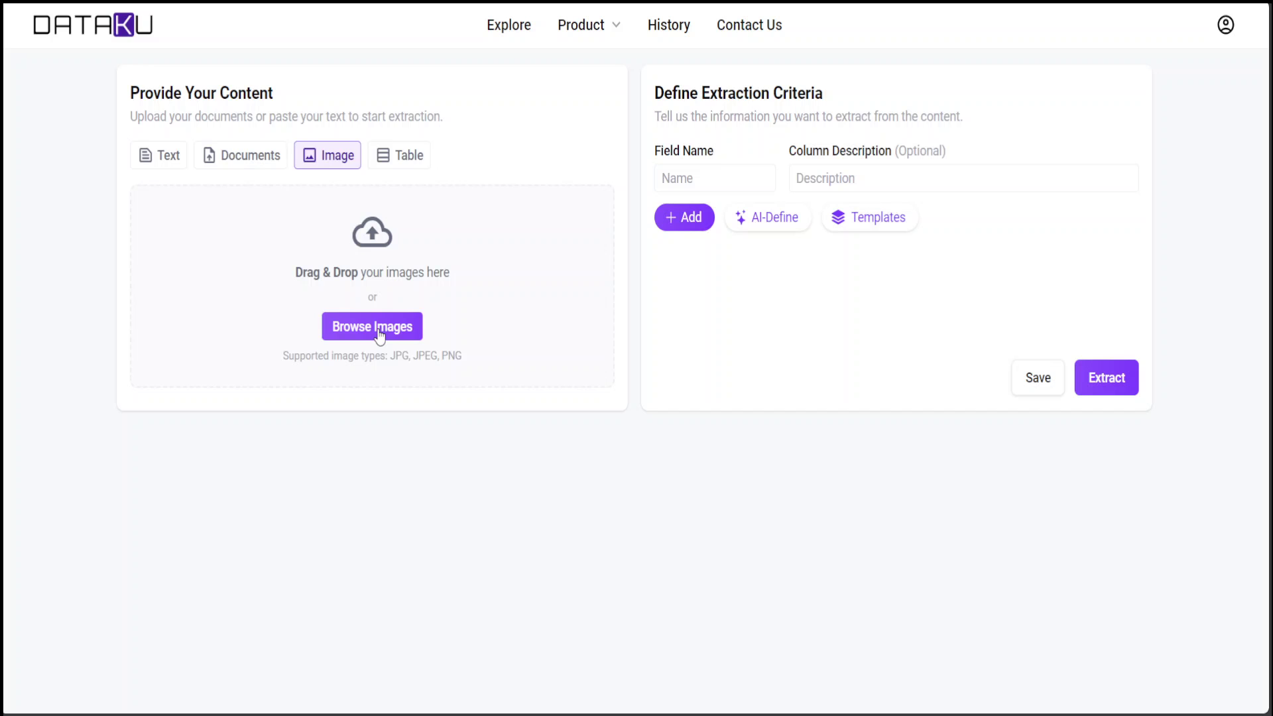
{"action": "left_click", "coordinate": [399, 325]}
{"action": "double_click", "coordinate": [506, 217]}
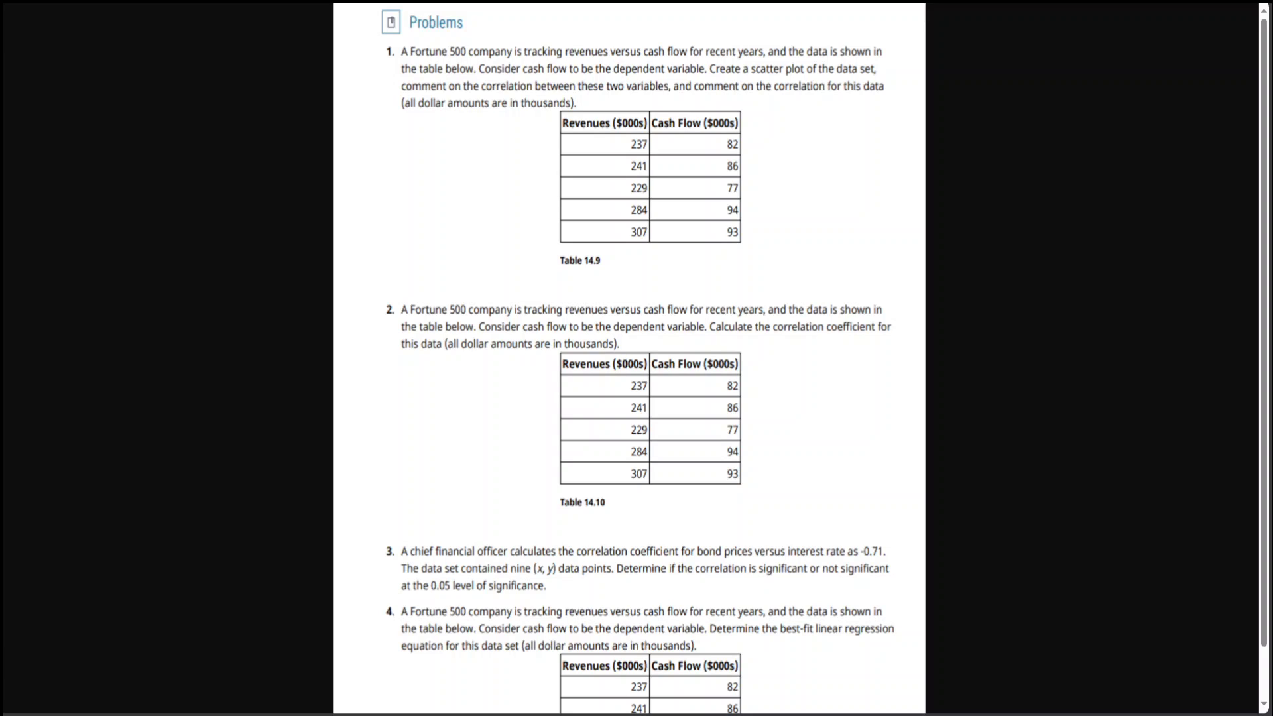
Look over the problems and the revenue and cash flow tables in the source image
{"action": "scroll", "coordinate": [1268, 174], "scroll_direction": "down", "scroll_amount": 1}
{"action": "scroll", "coordinate": [1267, 174], "scroll_direction": "up", "scroll_amount": 1}
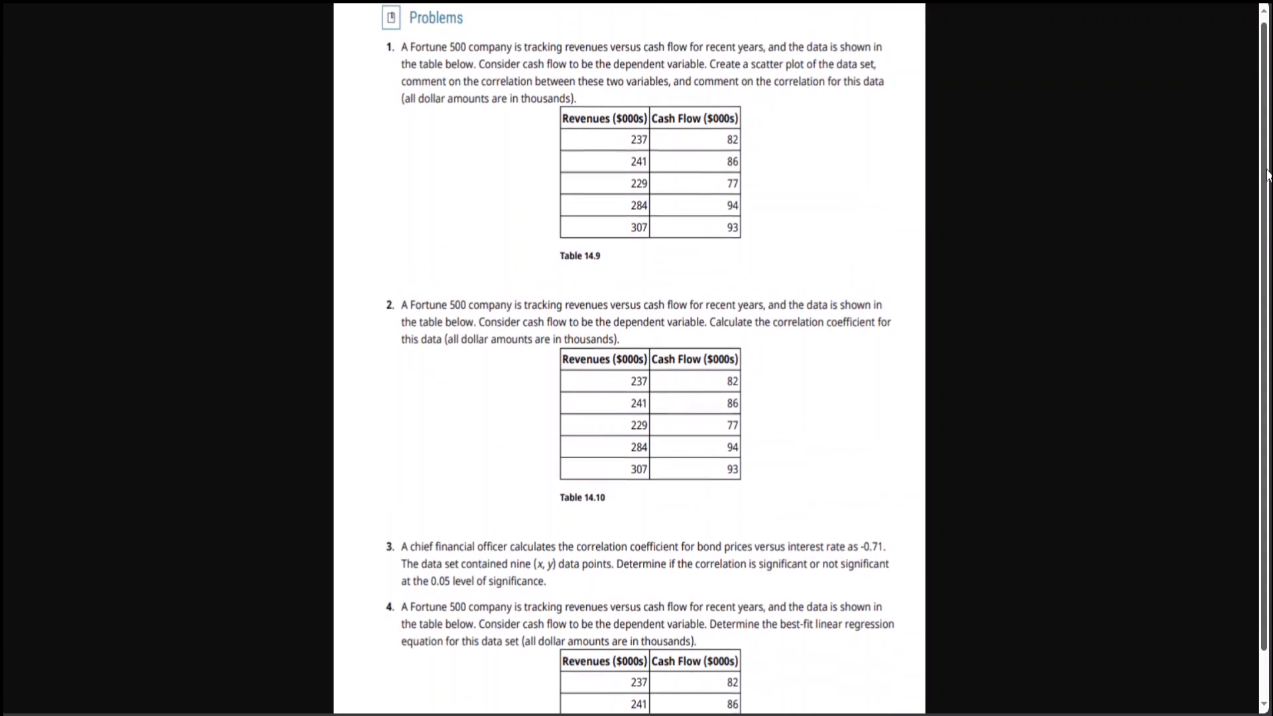
{"action": "left_click_drag", "start_coordinate": [1267, 174], "coordinate": [1267, 166]}
{"action": "scroll", "coordinate": [1267, 166], "scroll_direction": "down", "scroll_amount": 1}
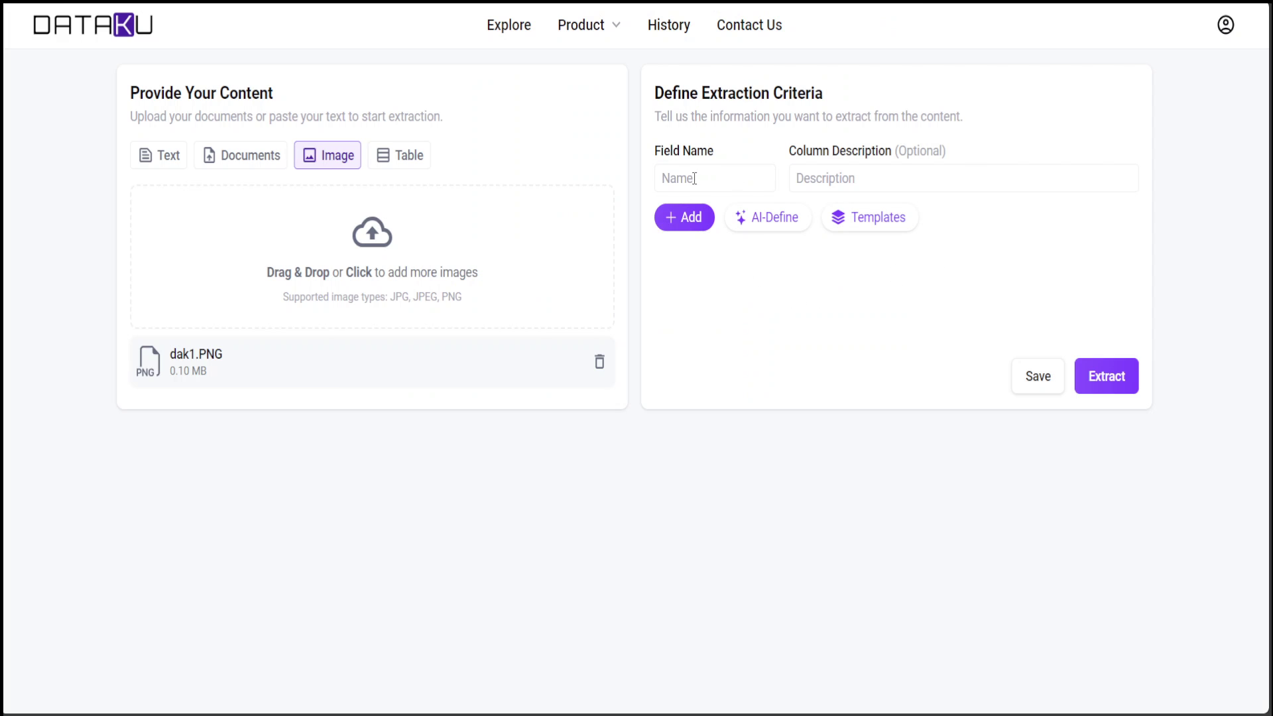
Define the extraction fields Revenues and Cash Flows and extract them from the image
{"action": "left_click", "coordinate": [694, 179]}
{"action": "type", "text": "Revenues"}
{"action": "left_click", "coordinate": [685, 217]}
{"action": "left_click", "coordinate": [687, 225]}
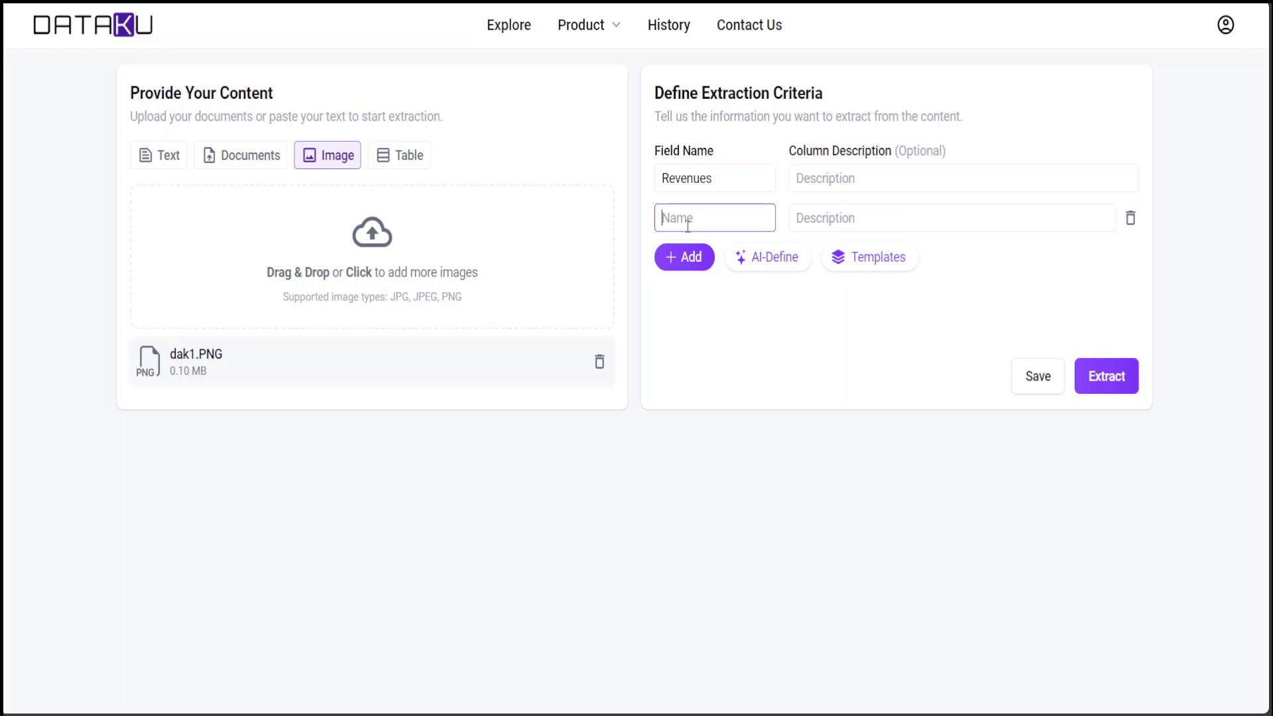
{"action": "type", "text": "Cash Flows"}
{"action": "left_click", "coordinate": [1112, 381]}
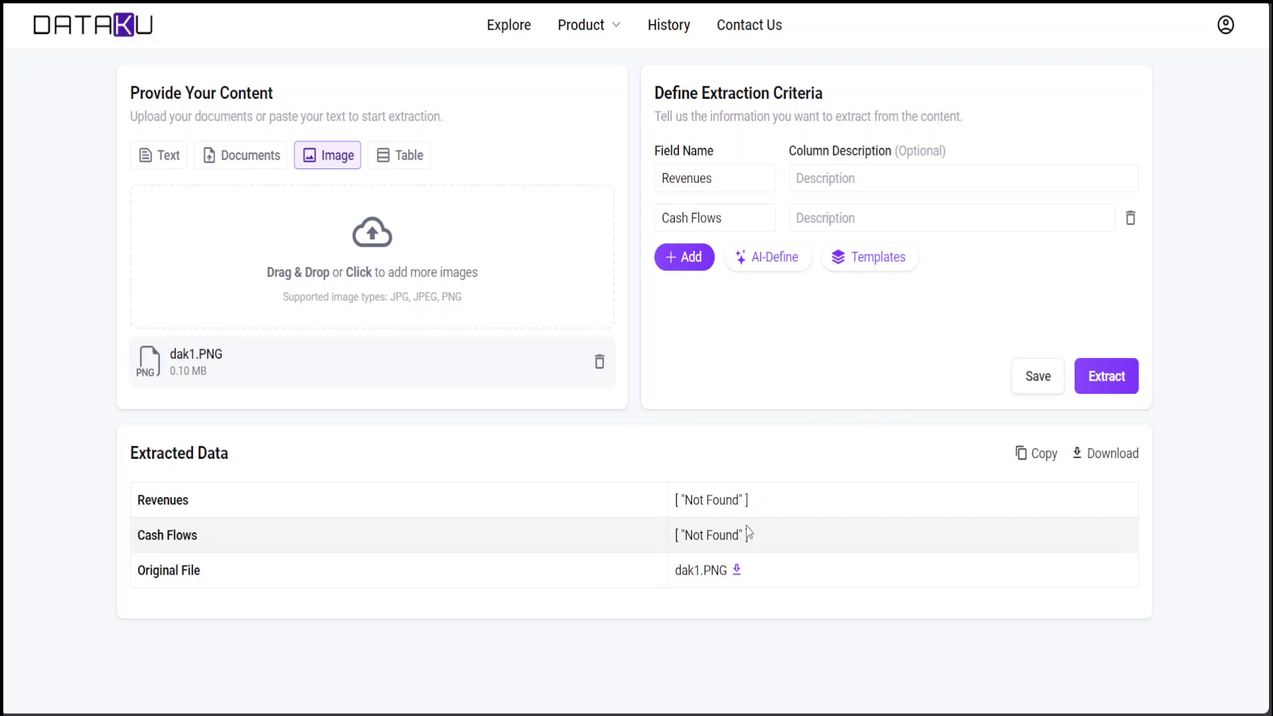
Remove the Revenues and Cash Flows fields, generate new criteria with AI-Define, and run the extraction on the image
{"action": "left_click", "coordinate": [1130, 218]}
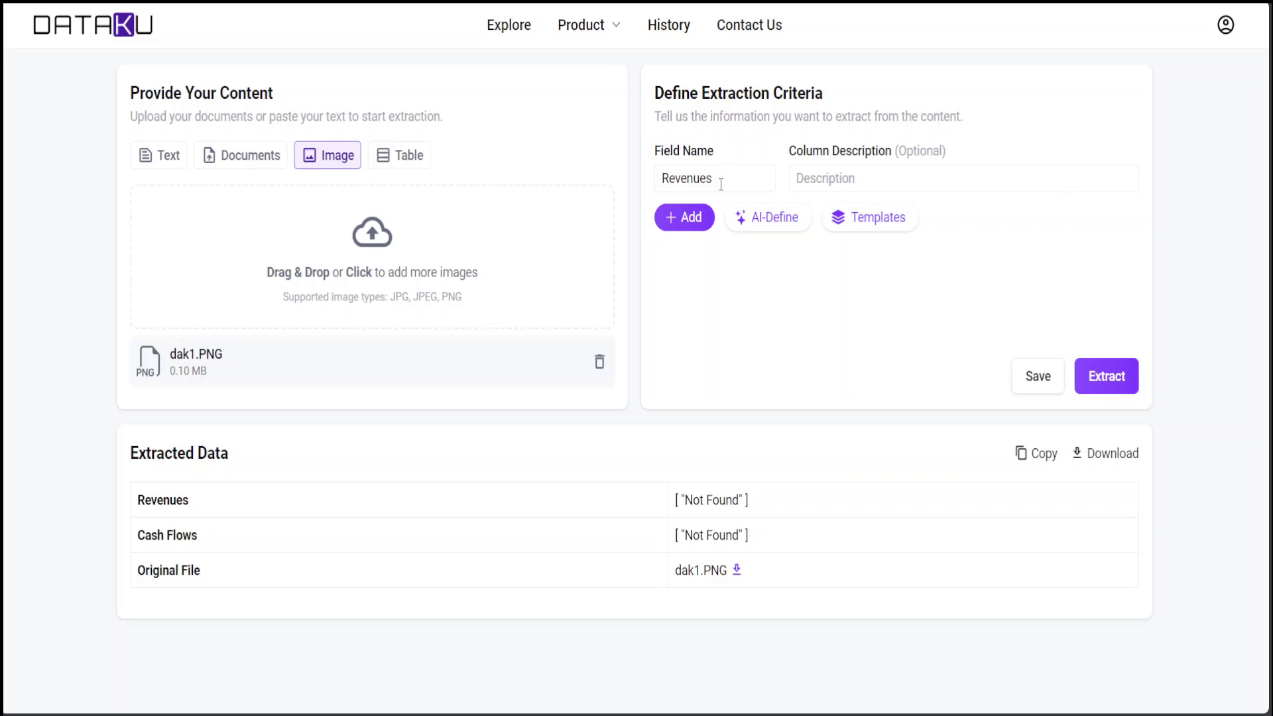
{"action": "left_click_drag", "start_coordinate": [727, 179], "coordinate": [639, 179]}
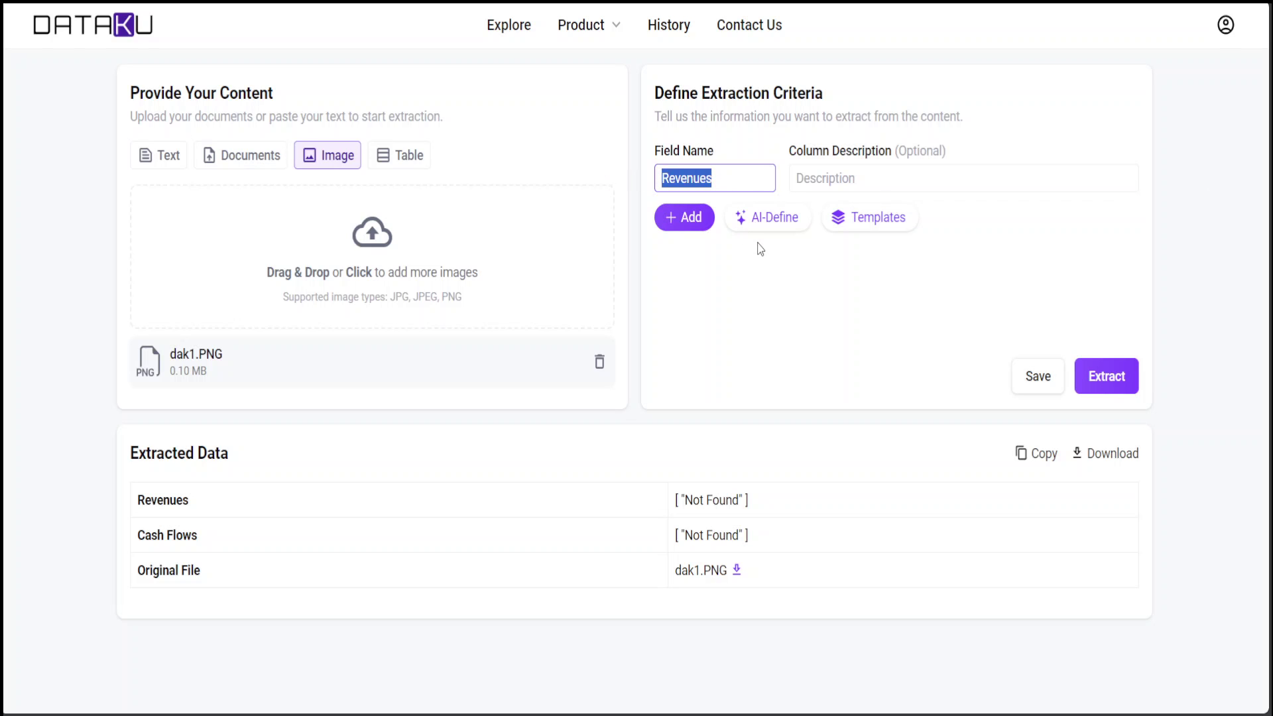
{"action": "key", "text": "BackSpace"}
{"action": "left_click", "coordinate": [762, 218]}
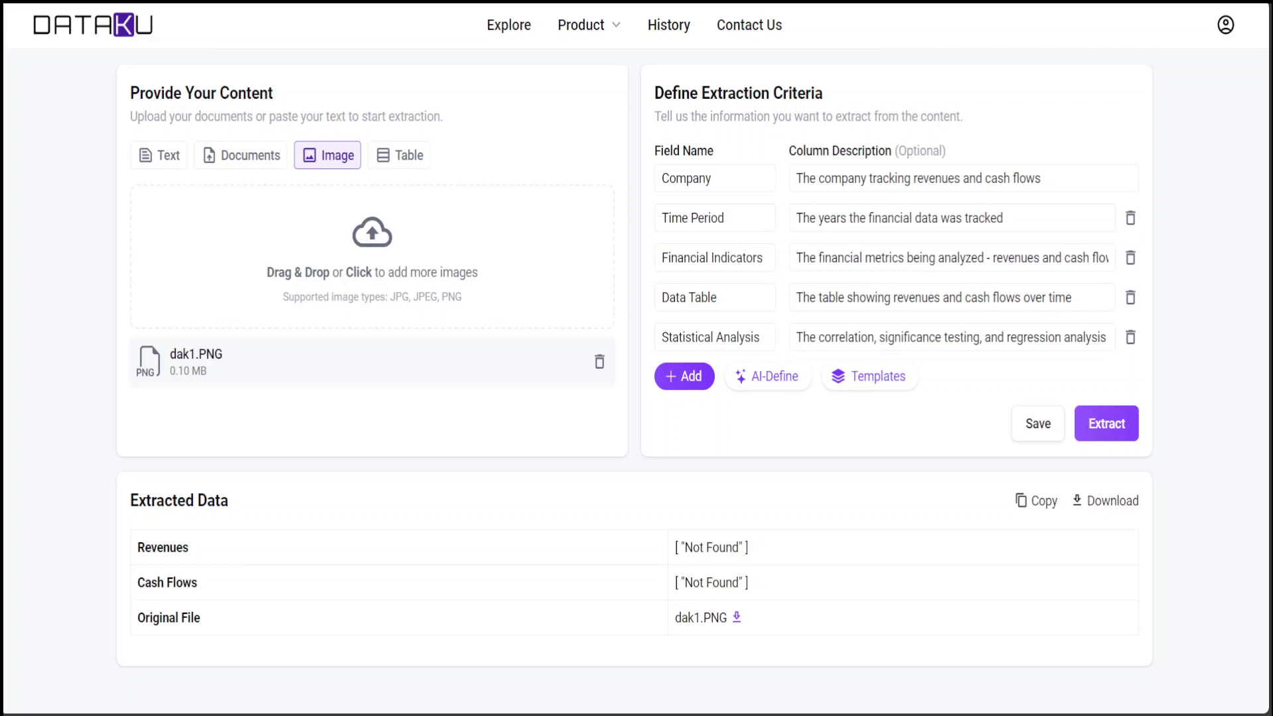
{"action": "left_click", "coordinate": [1121, 430]}
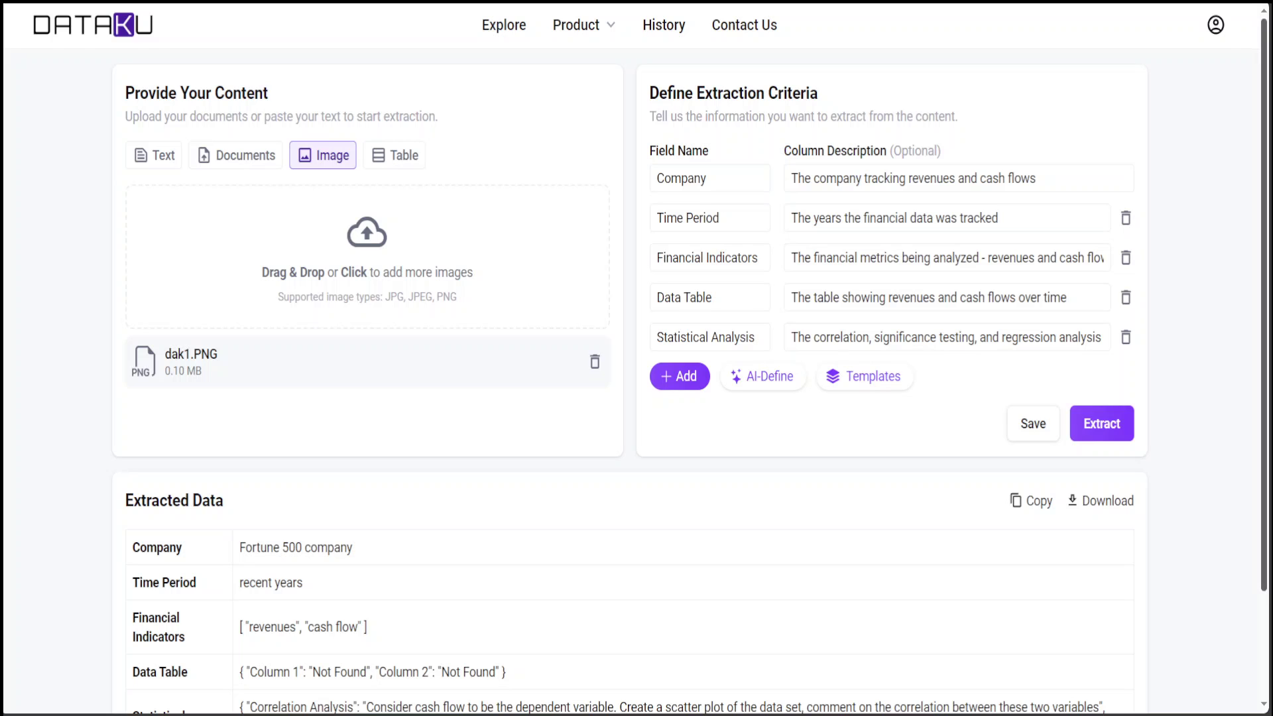
Examine the extracted data, highlighting the Statistical Analysis text
{"action": "scroll", "coordinate": [1262, 529], "scroll_direction": "down", "scroll_amount": 2}
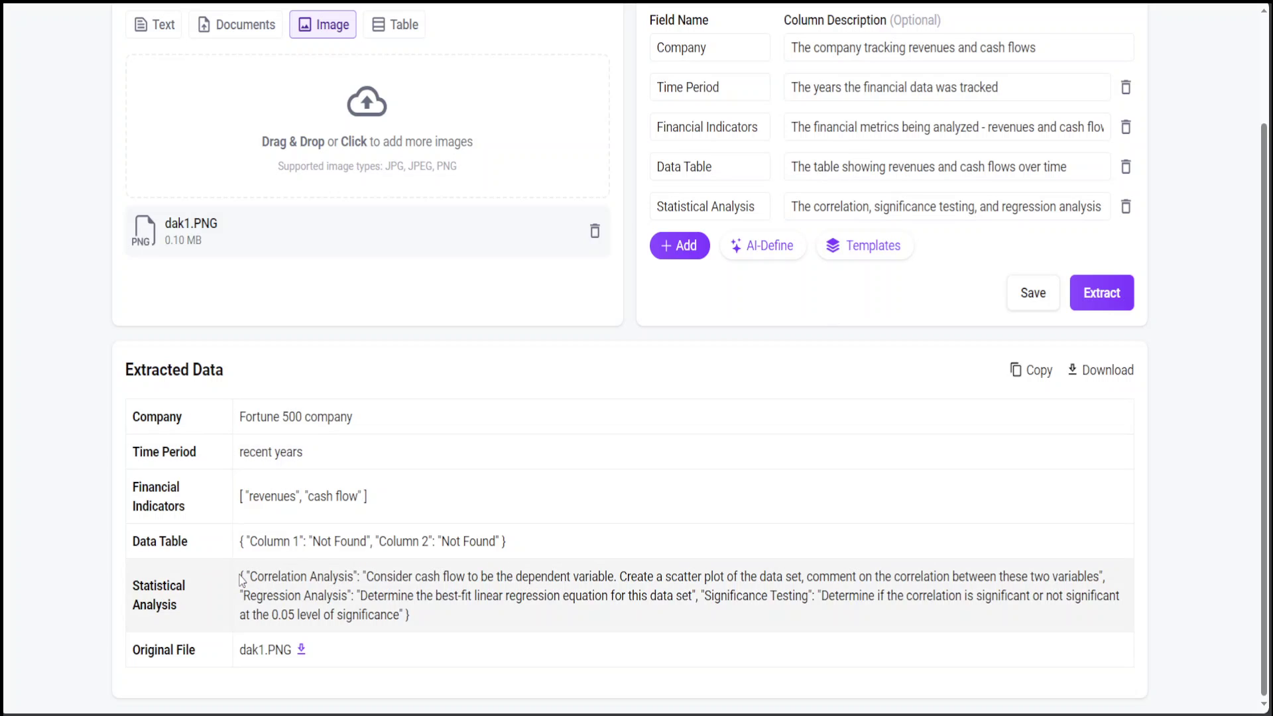
{"action": "left_click_drag", "start_coordinate": [240, 577], "coordinate": [438, 616]}
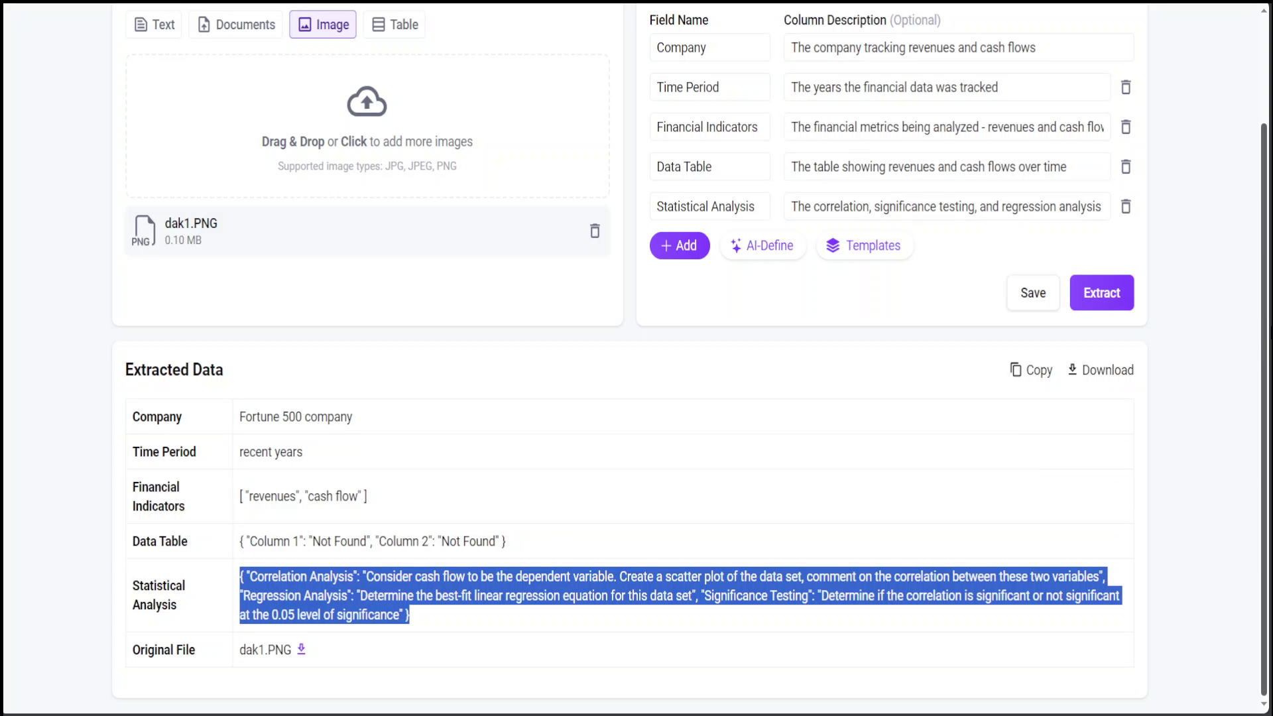
{"action": "scroll", "coordinate": [1265, 341], "scroll_direction": "up", "scroll_amount": 2}
{"action": "scroll", "coordinate": [1050, 391], "scroll_direction": "up", "scroll_amount": 1}
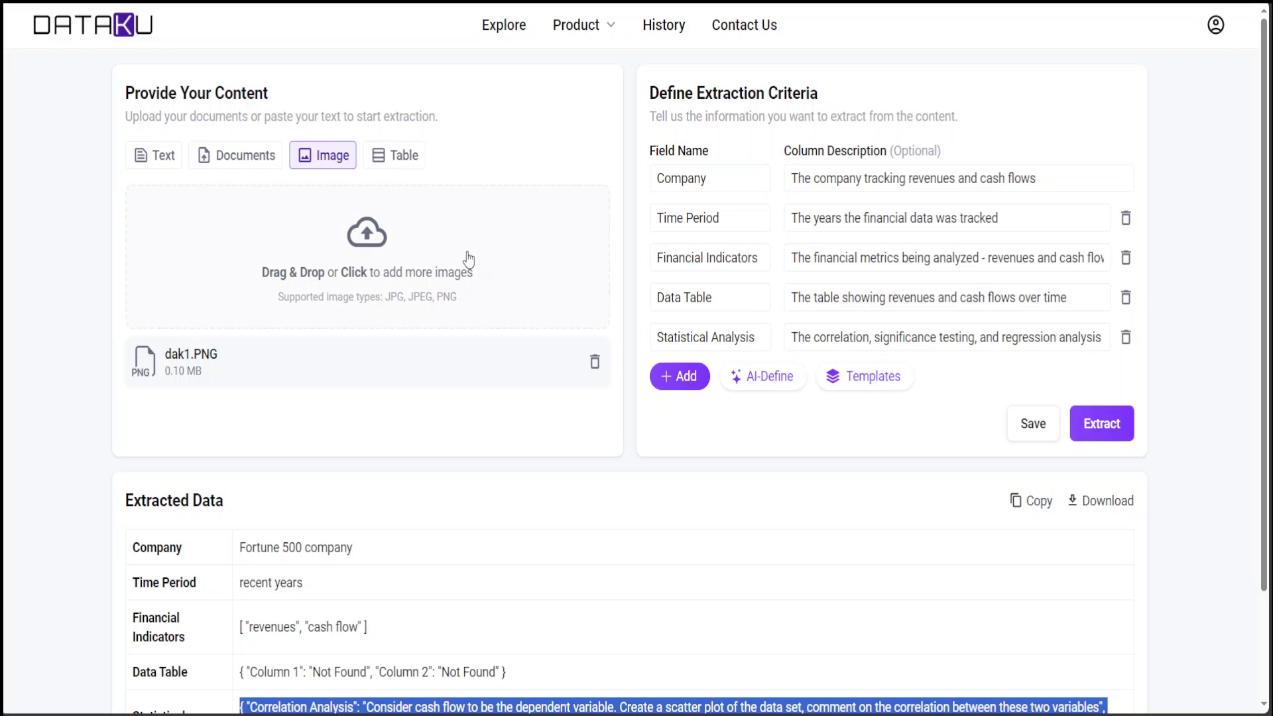
Switch the content source to Table and upload Financial Sample.xlsx
{"action": "left_click", "coordinate": [409, 163]}
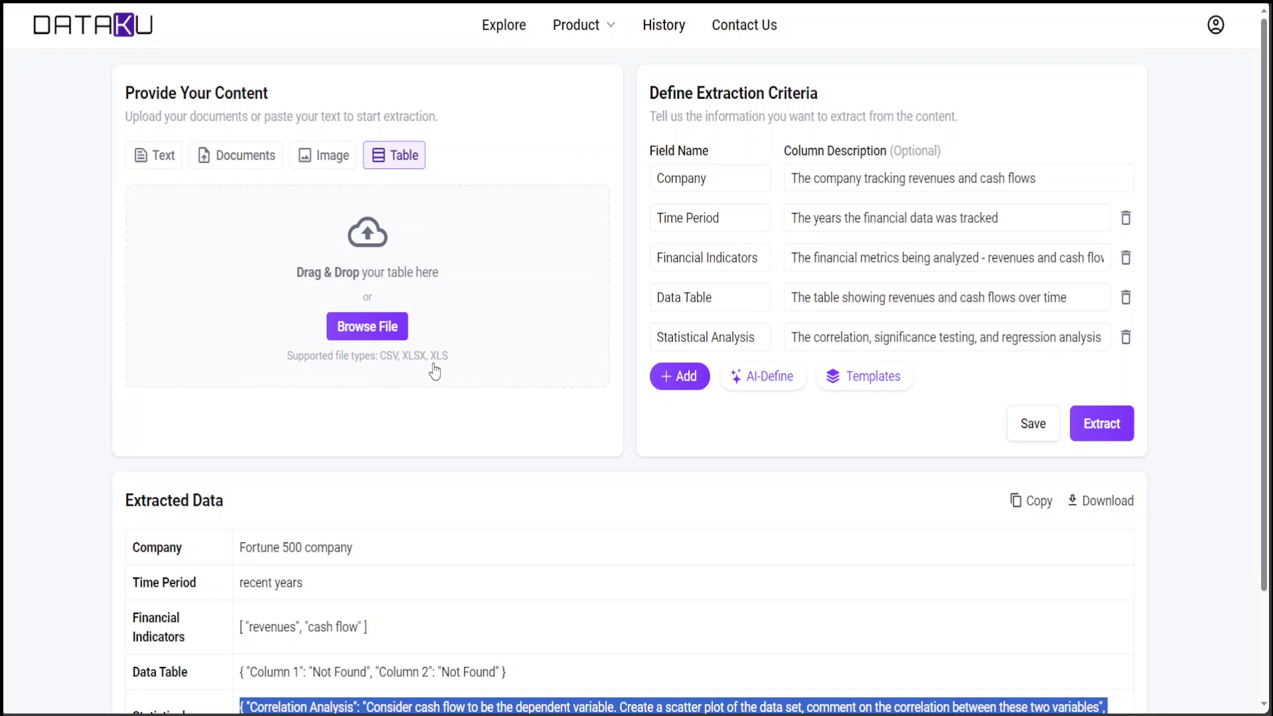
{"action": "left_click", "coordinate": [358, 338]}
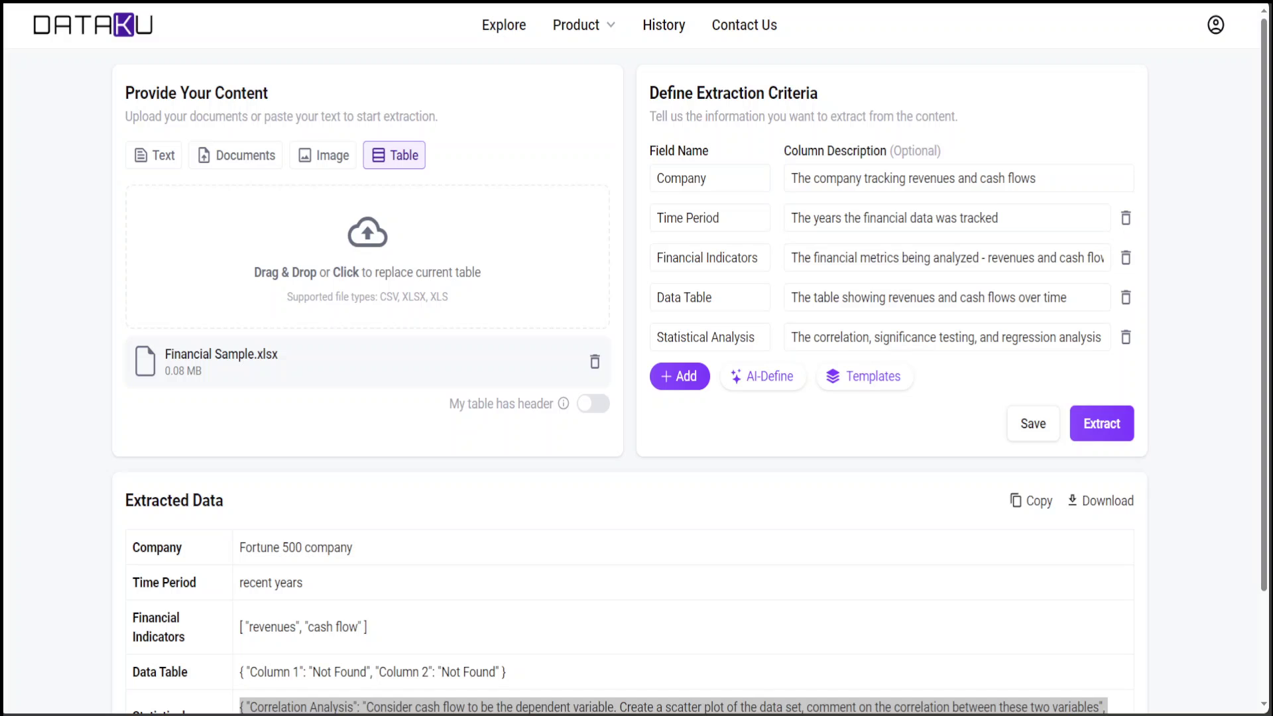
Delete the Statistical Analysis, Data Table, Financial Indicators and Time Period fields, and try generating criteria for the table with AI-Define
{"action": "left_click", "coordinate": [1126, 336]}
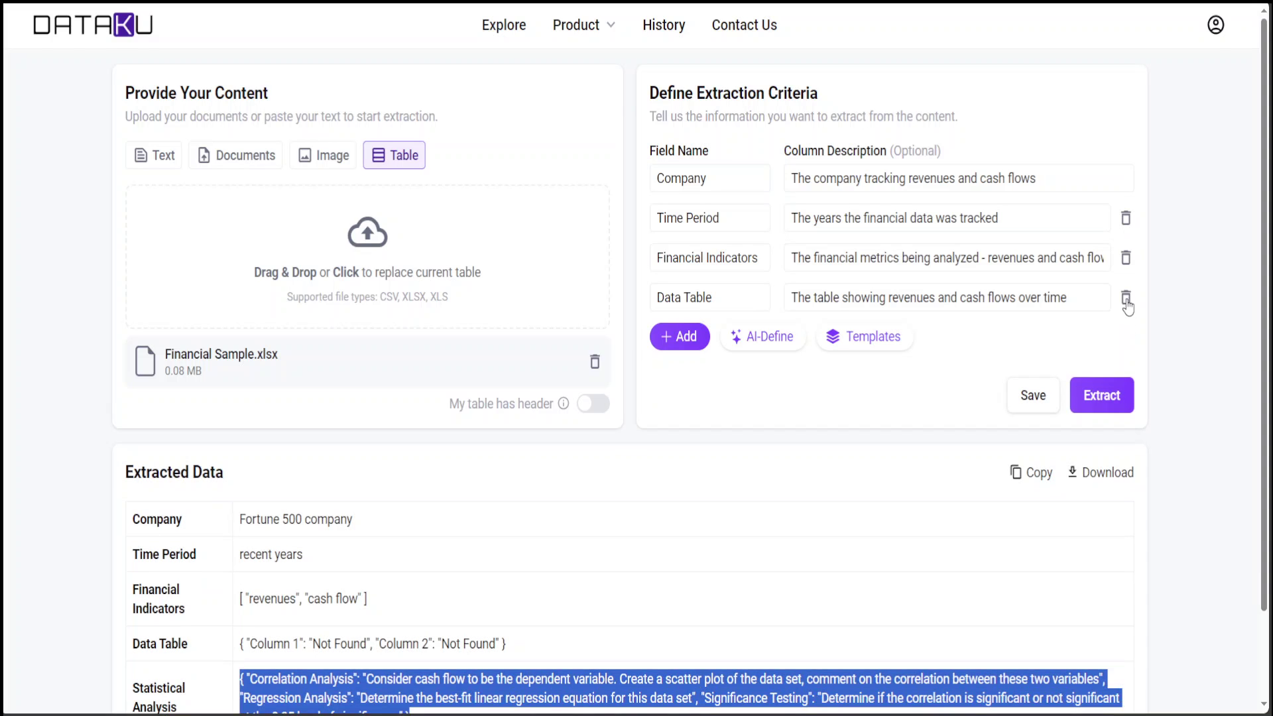
{"action": "left_click", "coordinate": [1126, 297]}
{"action": "left_click", "coordinate": [1126, 258]}
{"action": "left_click", "coordinate": [1125, 217]}
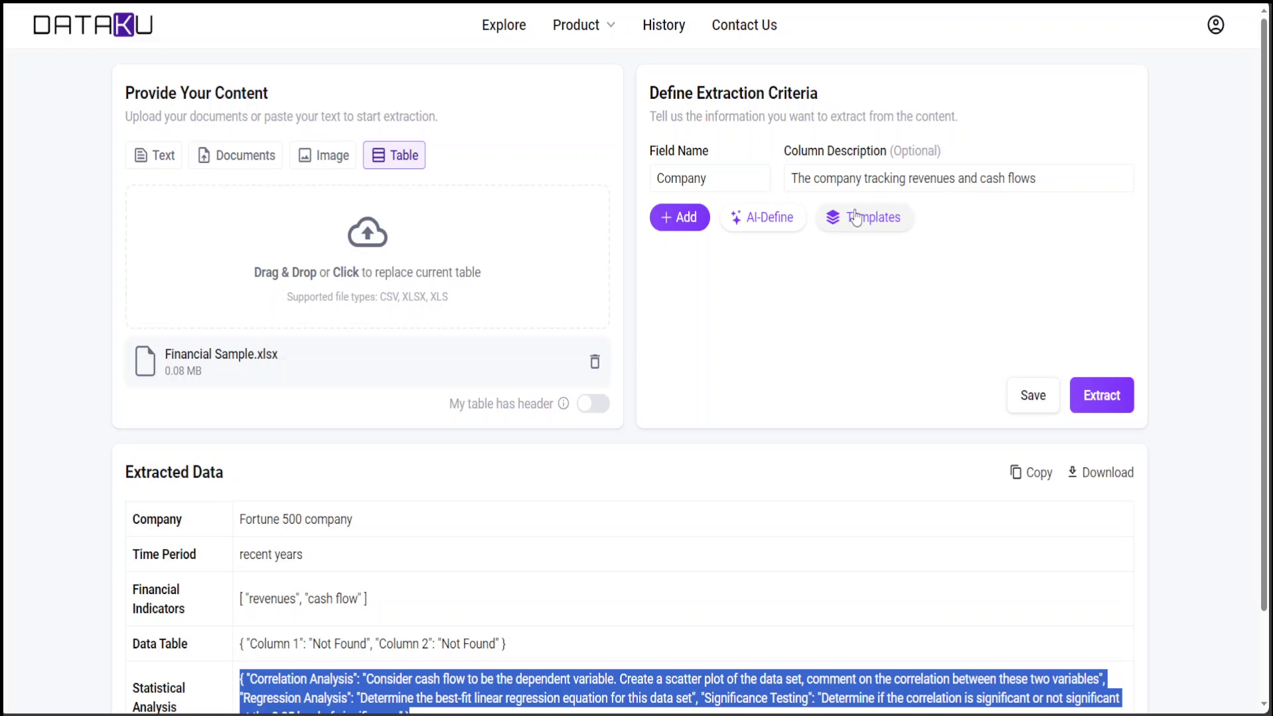
{"action": "left_click", "coordinate": [754, 218]}
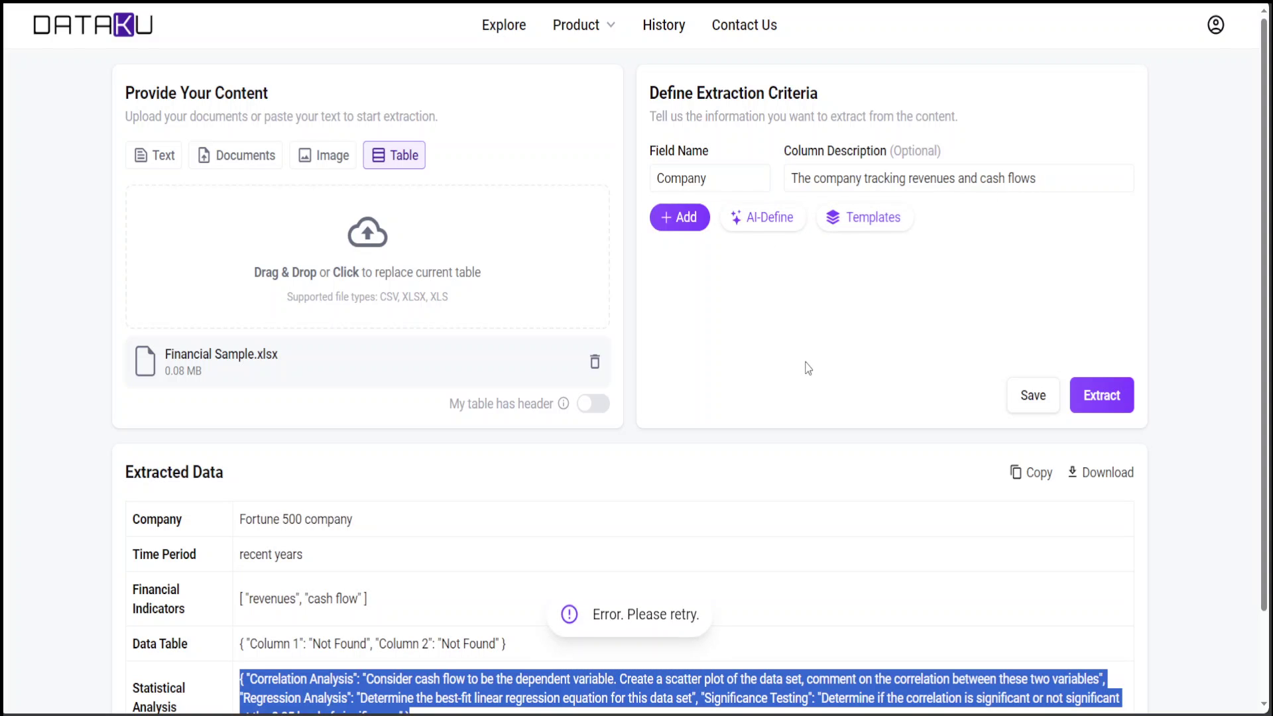
Rename the Company field to Country and add two more extraction fields, Units Sold and Product
{"action": "left_click", "coordinate": [687, 231]}
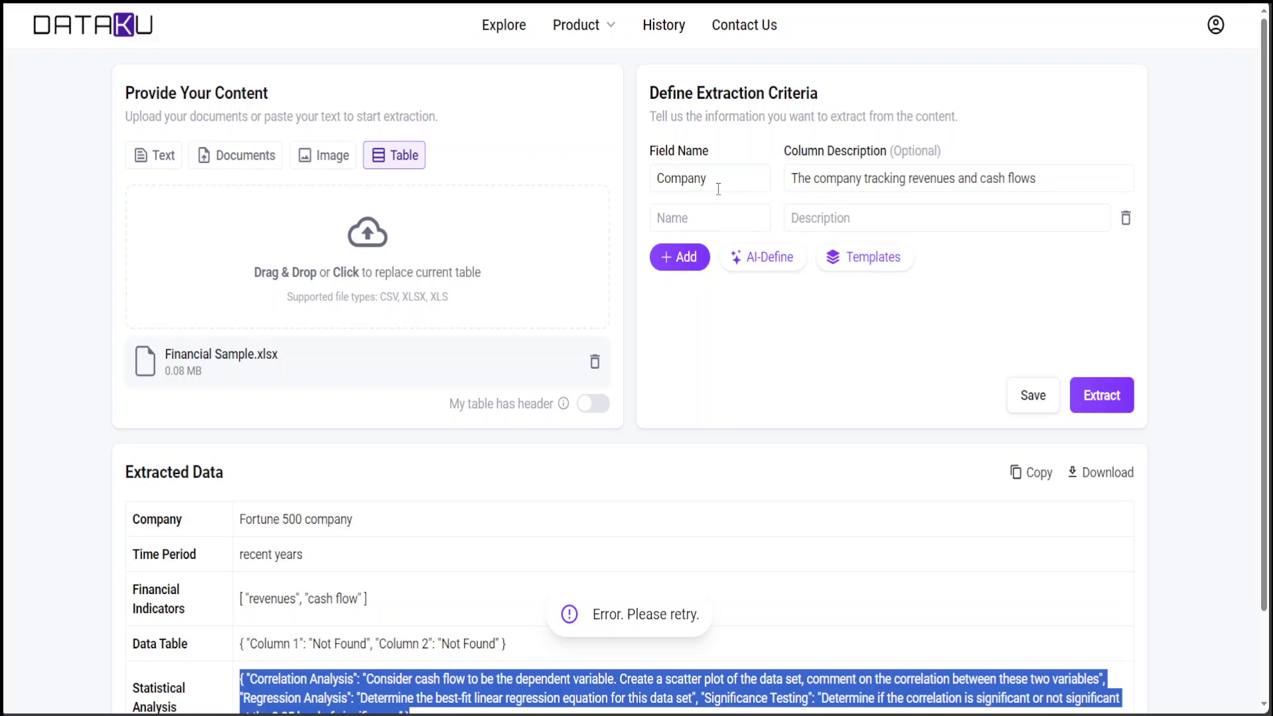
{"action": "left_click_drag", "start_coordinate": [718, 179], "coordinate": [582, 179]}
{"action": "type", "text": "Country"}
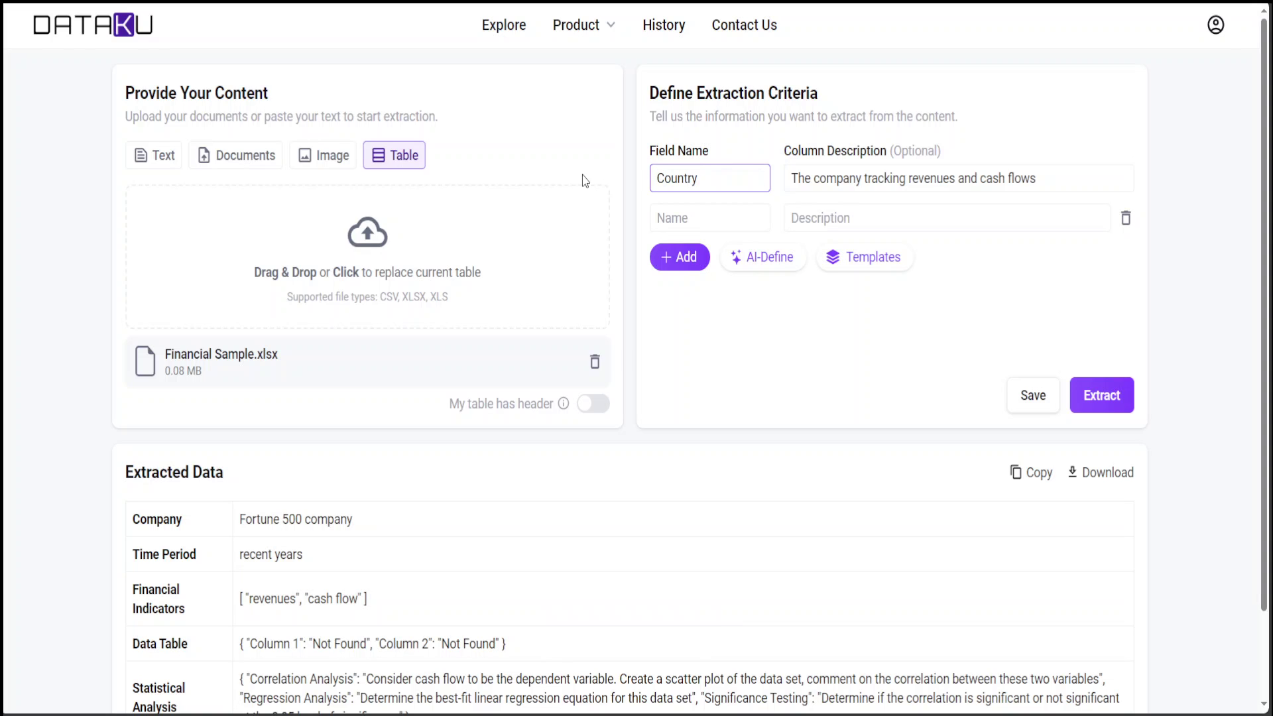
{"action": "left_click", "coordinate": [716, 219]}
{"action": "type", "text": "U"}
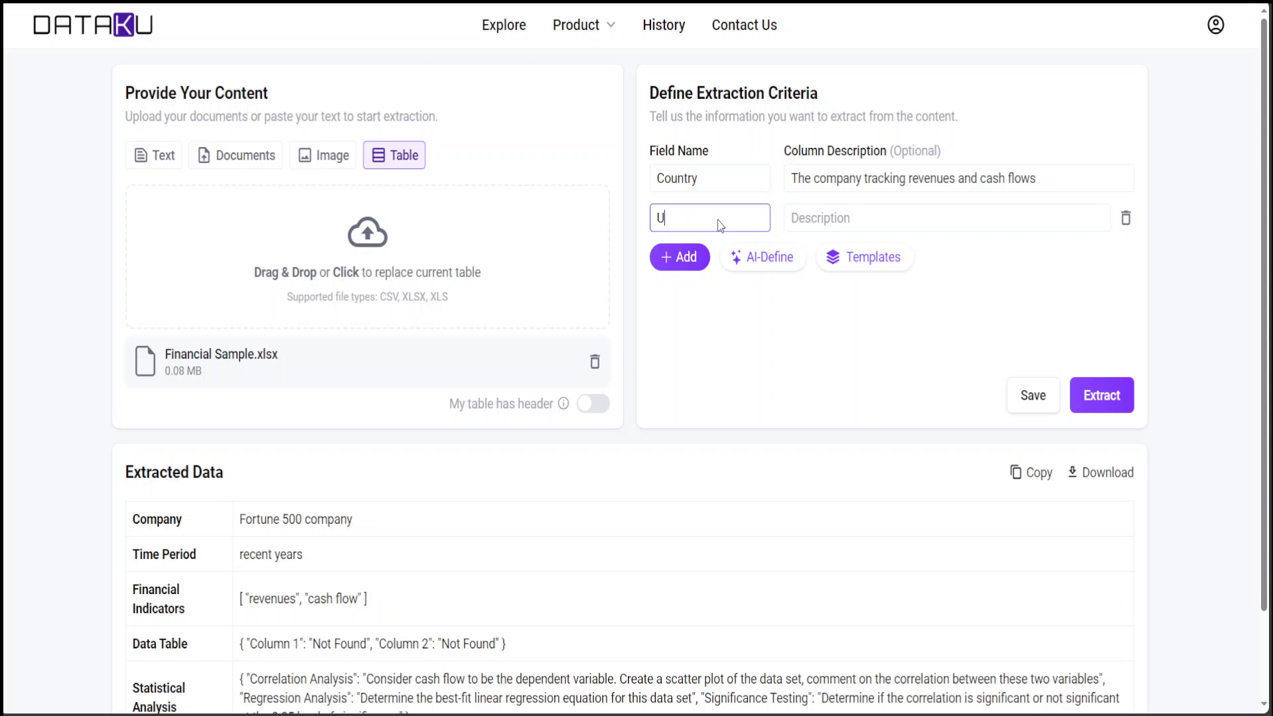
{"action": "type", "text": "nits Sold"}
{"action": "left_click", "coordinate": [691, 265]}
{"action": "left_click", "coordinate": [691, 264]}
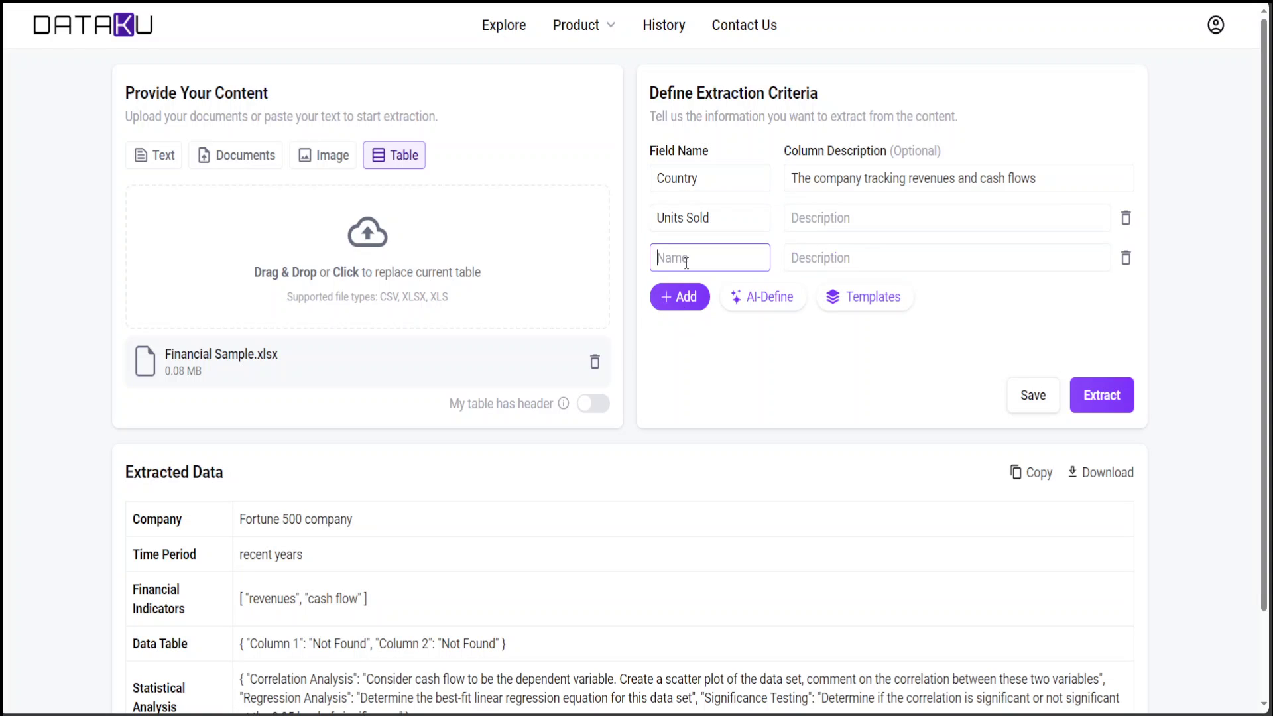
{"action": "type", "text": "Product"}
Clear the Country field's description and start the extraction on the spreadsheet
{"action": "left_click", "coordinate": [862, 388]}
{"action": "left_click", "coordinate": [1040, 178]}
{"action": "left_click_drag", "start_coordinate": [1040, 177], "coordinate": [787, 177]}
{"action": "key", "text": "BackSpace"}
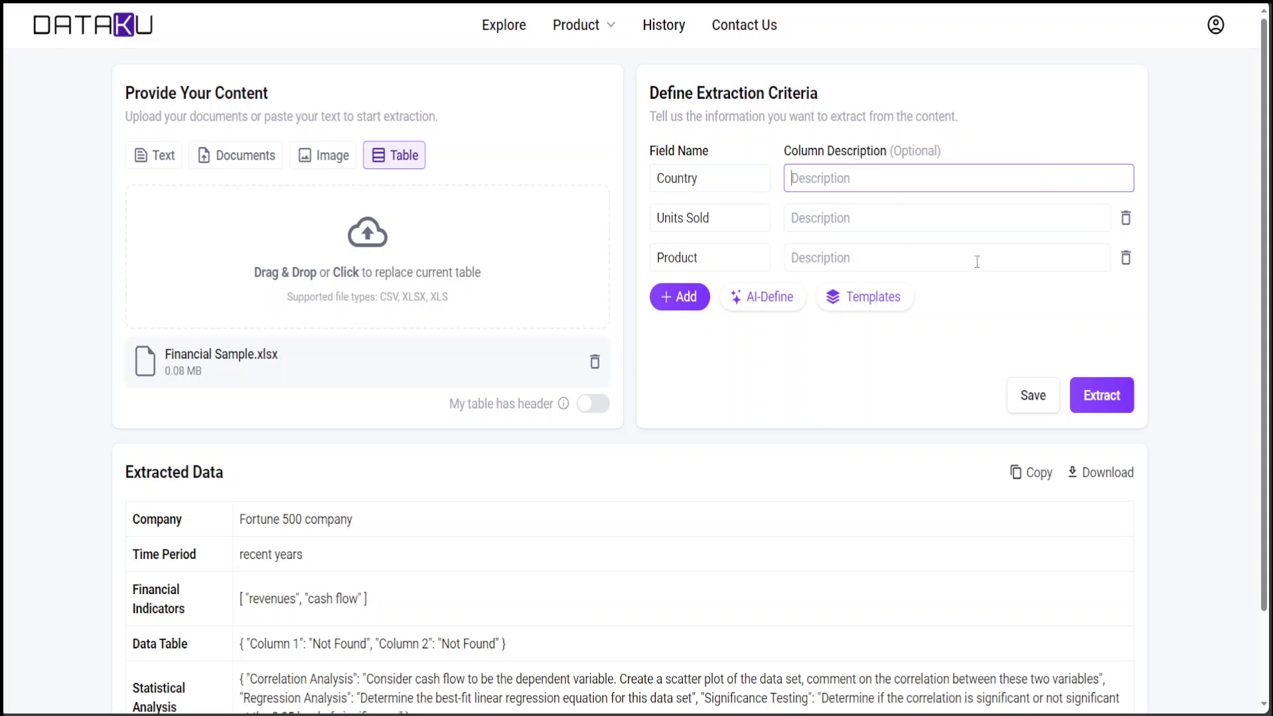
{"action": "left_click", "coordinate": [855, 388]}
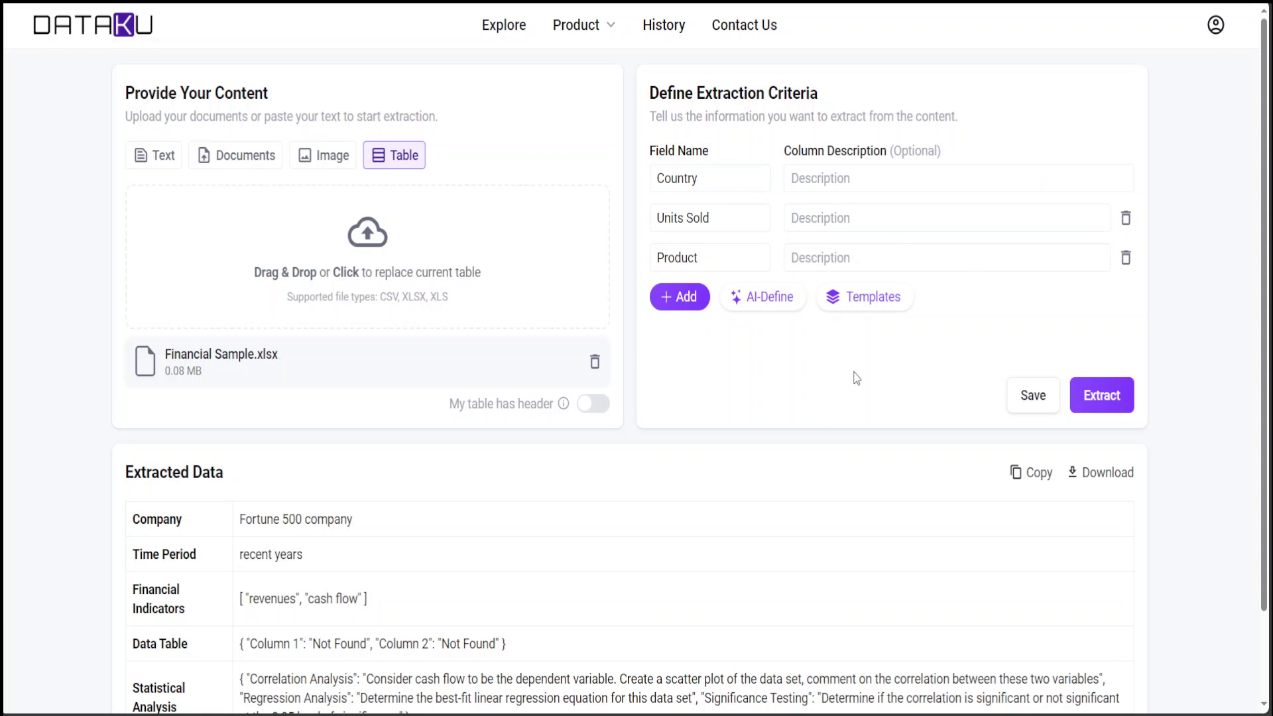
{"action": "left_click", "coordinate": [1102, 398]}
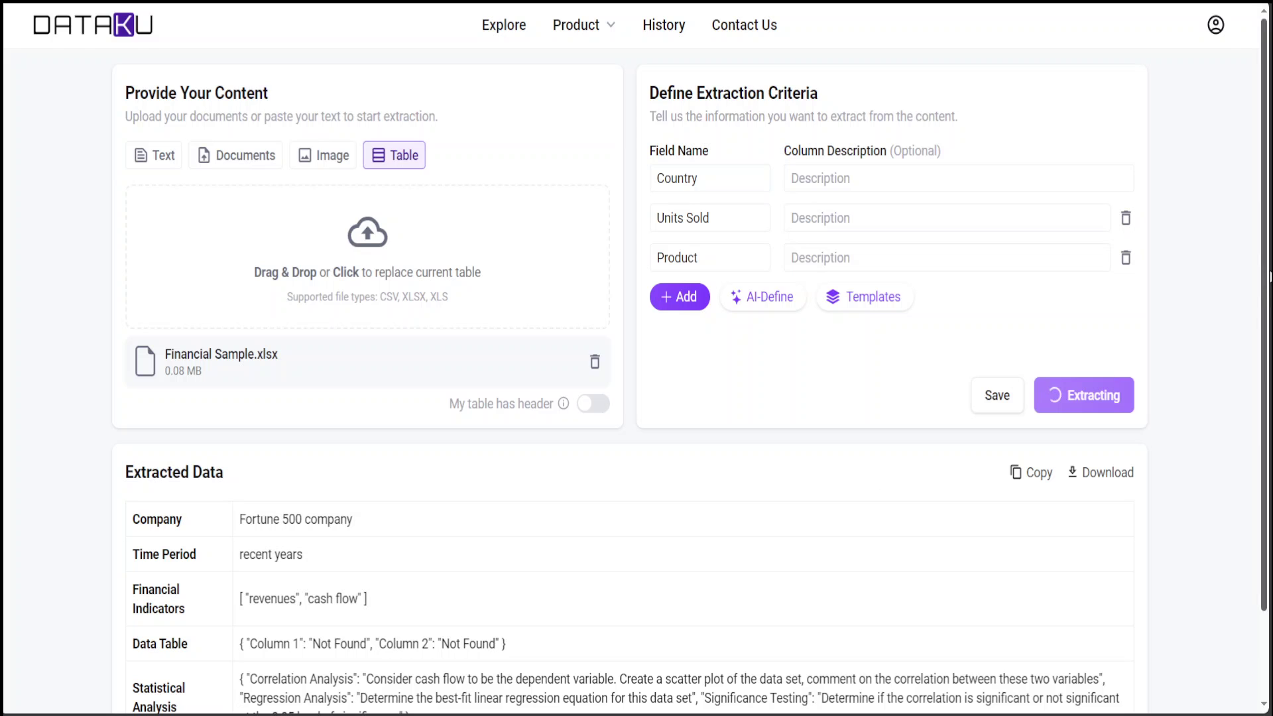
Check the Extracted Data section for results from the spreadsheet
{"action": "mouse_move", "coordinate": [1267, 265]}
{"action": "left_mouse_down"}
{"action": "mouse_move", "coordinate": [1264, 351]}
{"action": "mouse_move", "coordinate": [1264, 265]}
{"action": "left_mouse_up"}
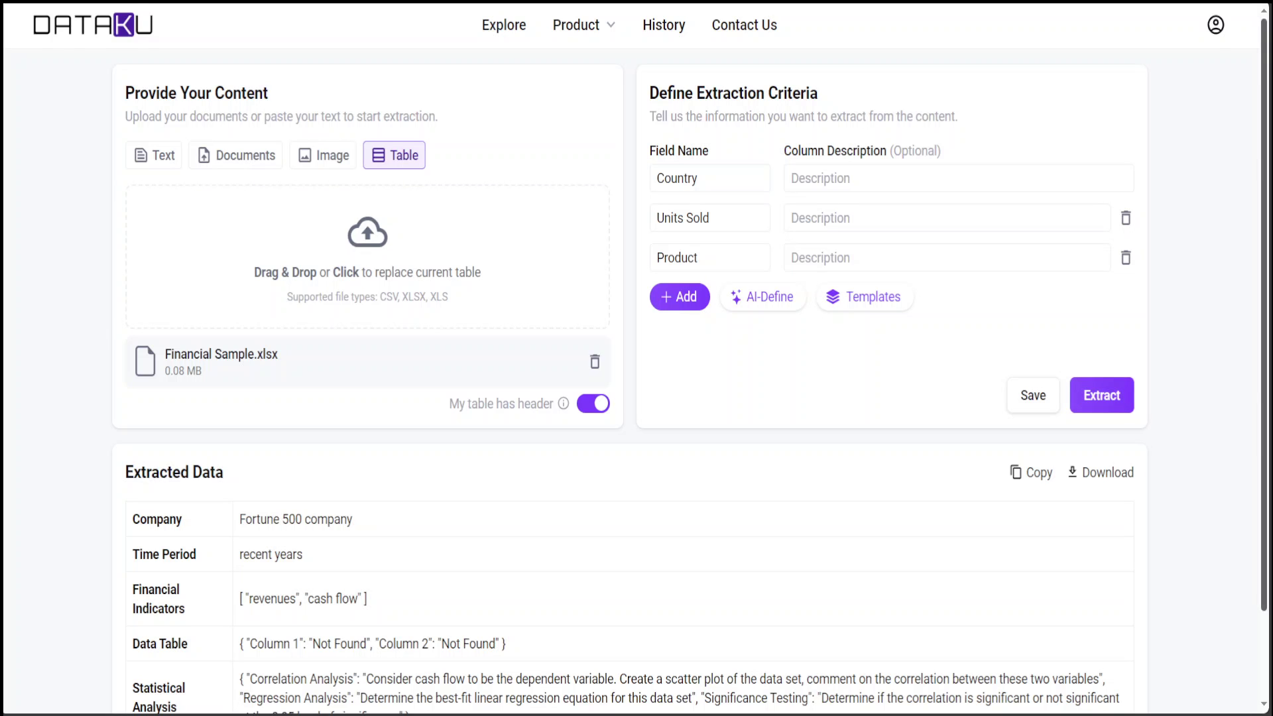
{"action": "scroll", "coordinate": [1268, 517], "scroll_direction": "down", "scroll_amount": 2}
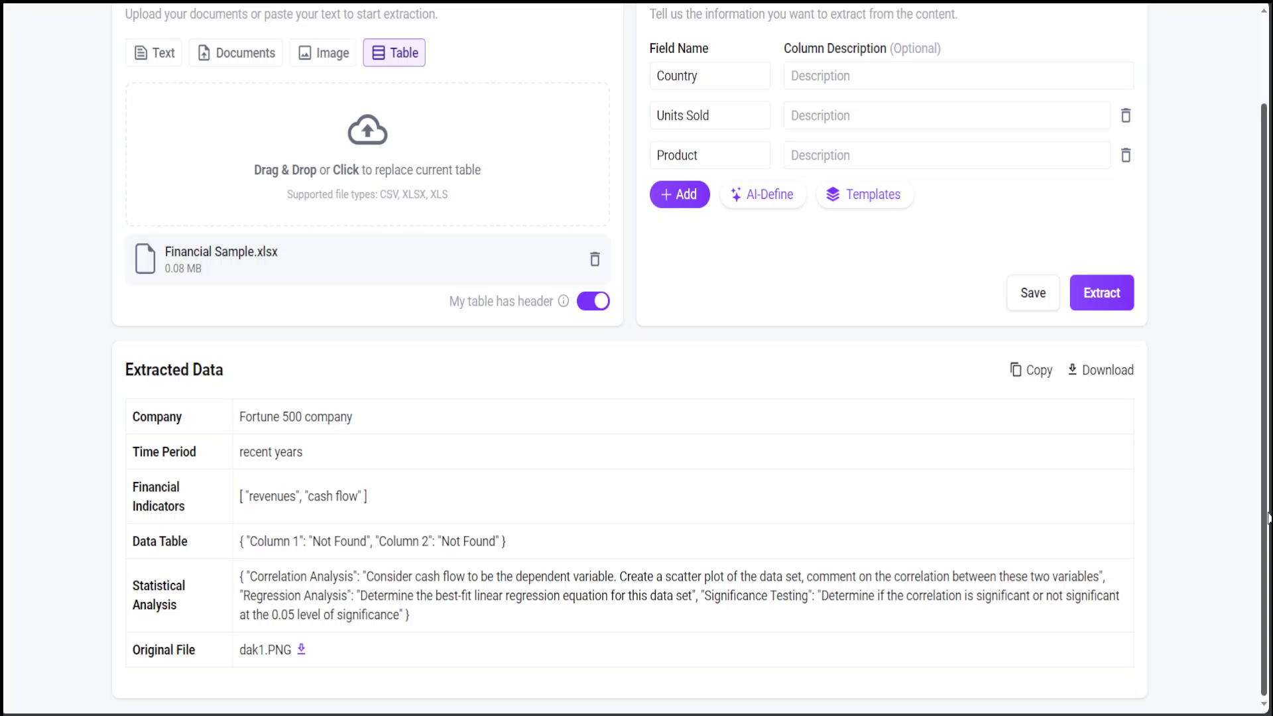
{"action": "scroll", "coordinate": [1268, 517], "scroll_direction": "up", "scroll_amount": 2}
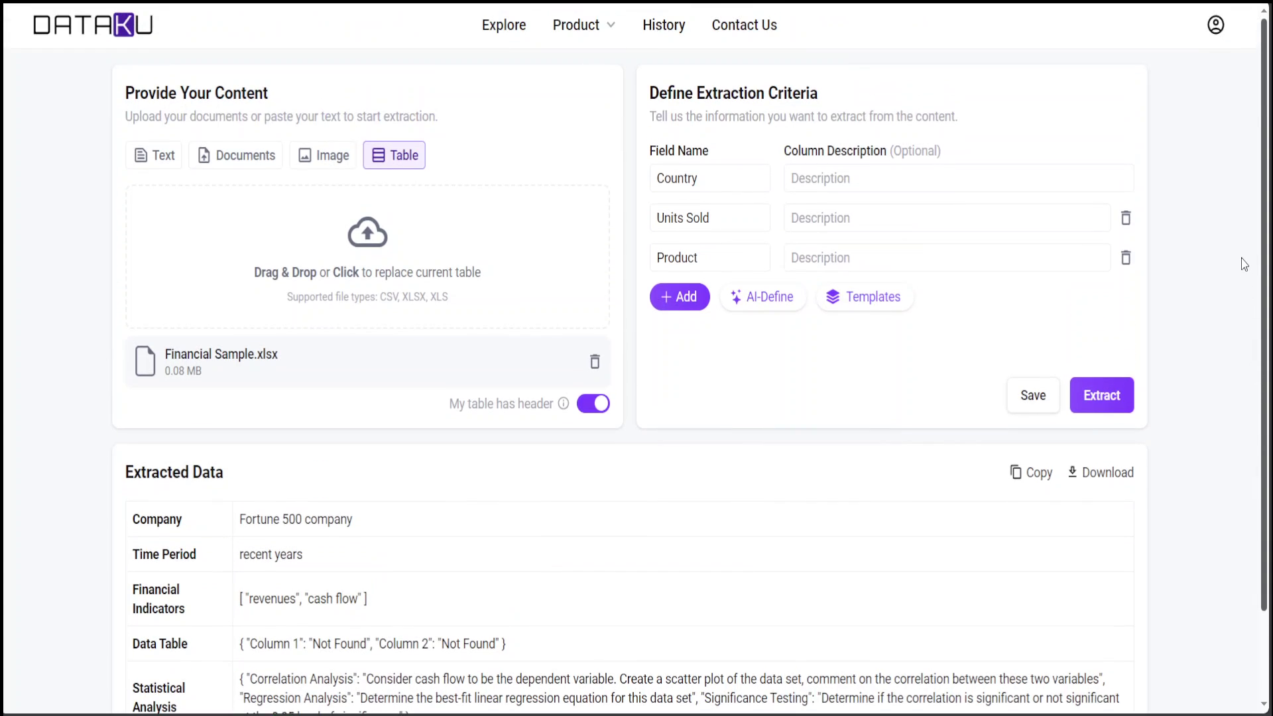
{"action": "scroll", "coordinate": [1266, 662], "scroll_direction": "down", "scroll_amount": 2}
{"action": "scroll", "coordinate": [1254, 429], "scroll_direction": "up", "scroll_amount": 2}
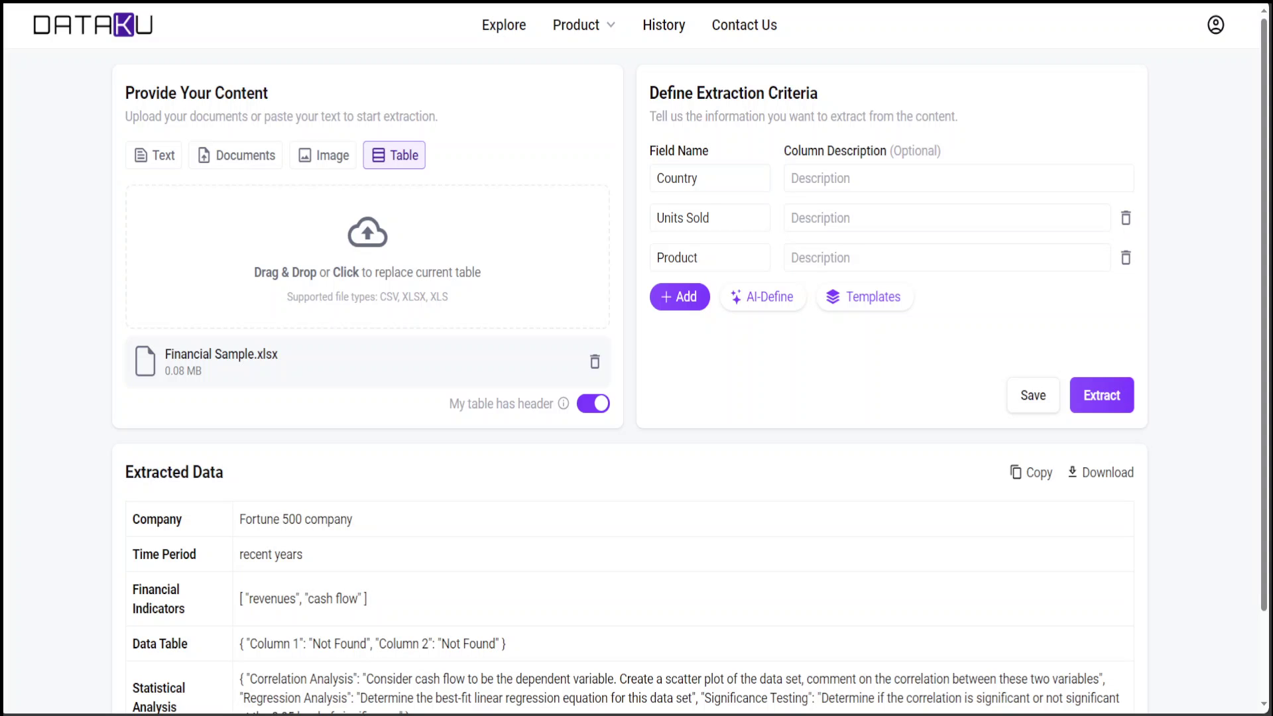
Upload Financial Sample.xlsx again as a table, mark it as having a header, and try generating its extraction criteria with AI-Define
{"action": "left_click", "coordinate": [323, 155]}
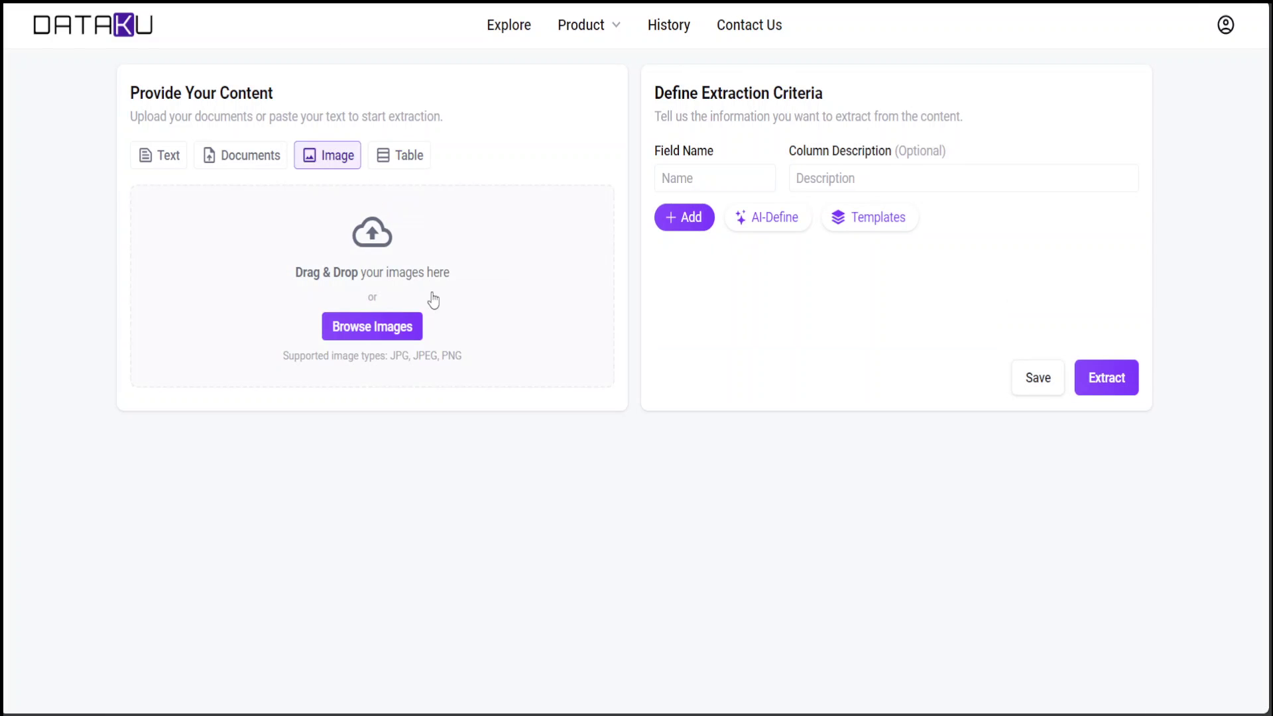
{"action": "left_click", "coordinate": [404, 158]}
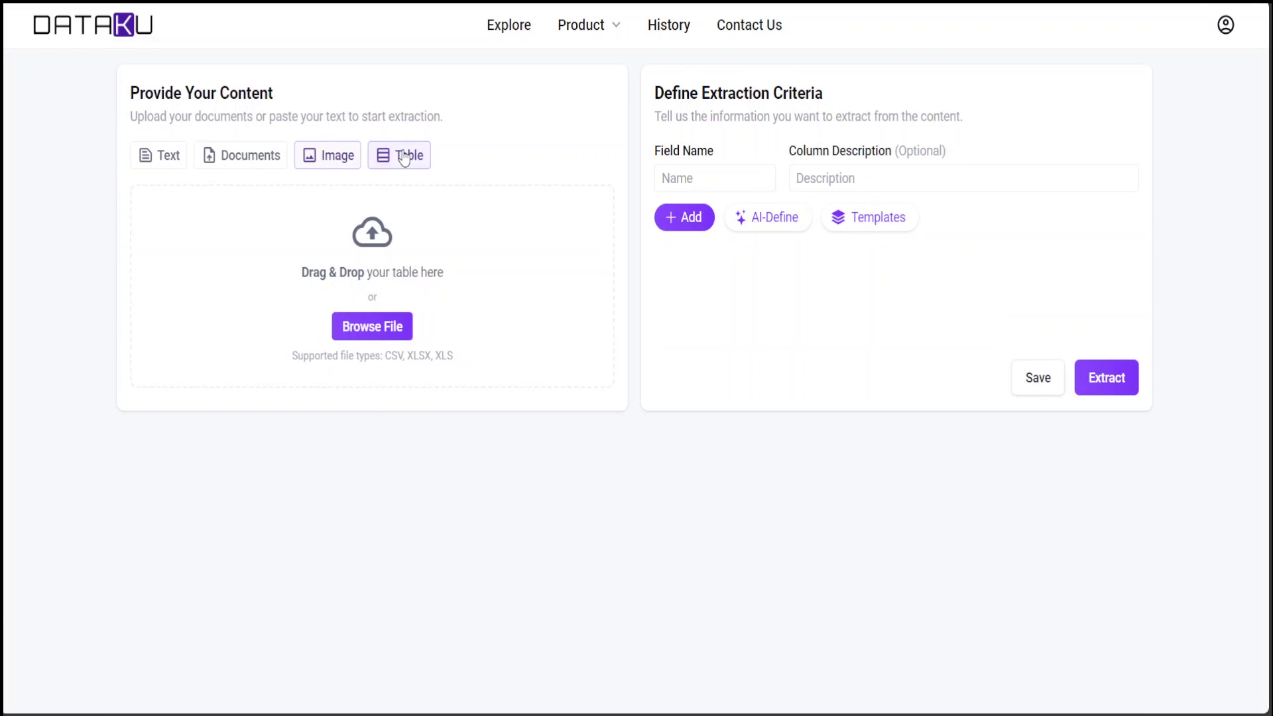
{"action": "left_click", "coordinate": [363, 334]}
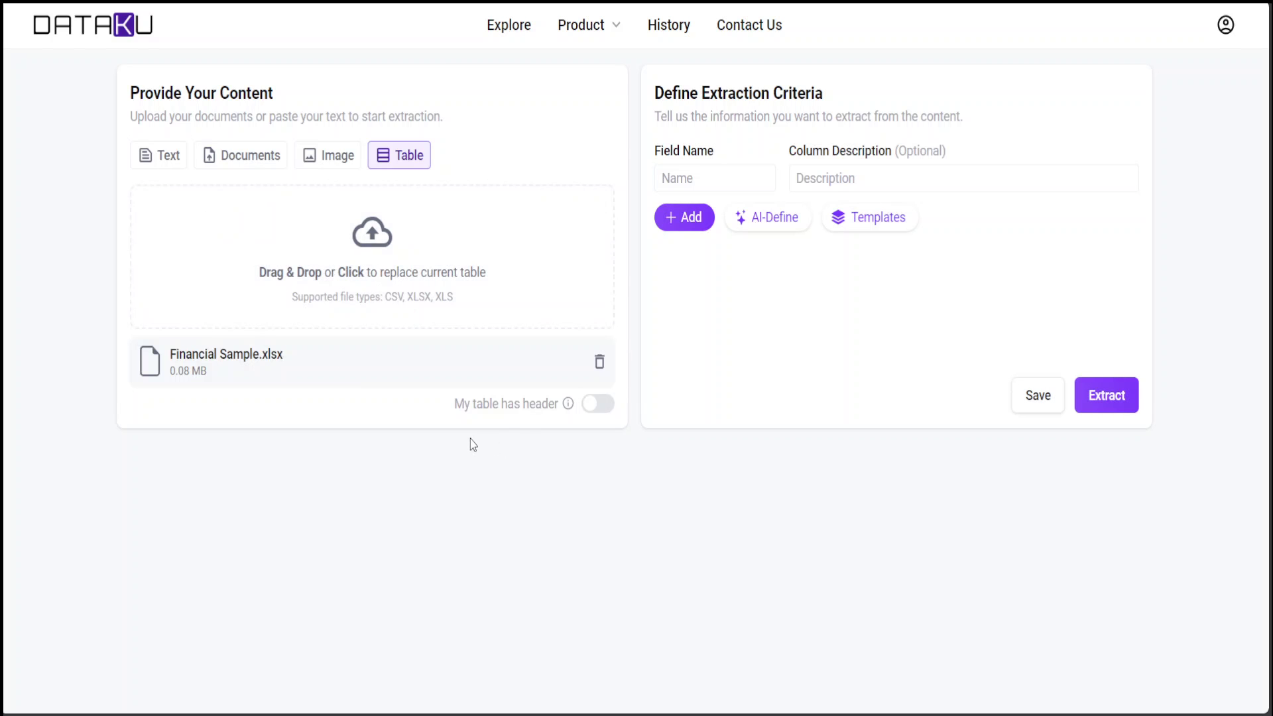
{"action": "left_click", "coordinate": [602, 406]}
{"action": "left_click", "coordinate": [774, 224]}
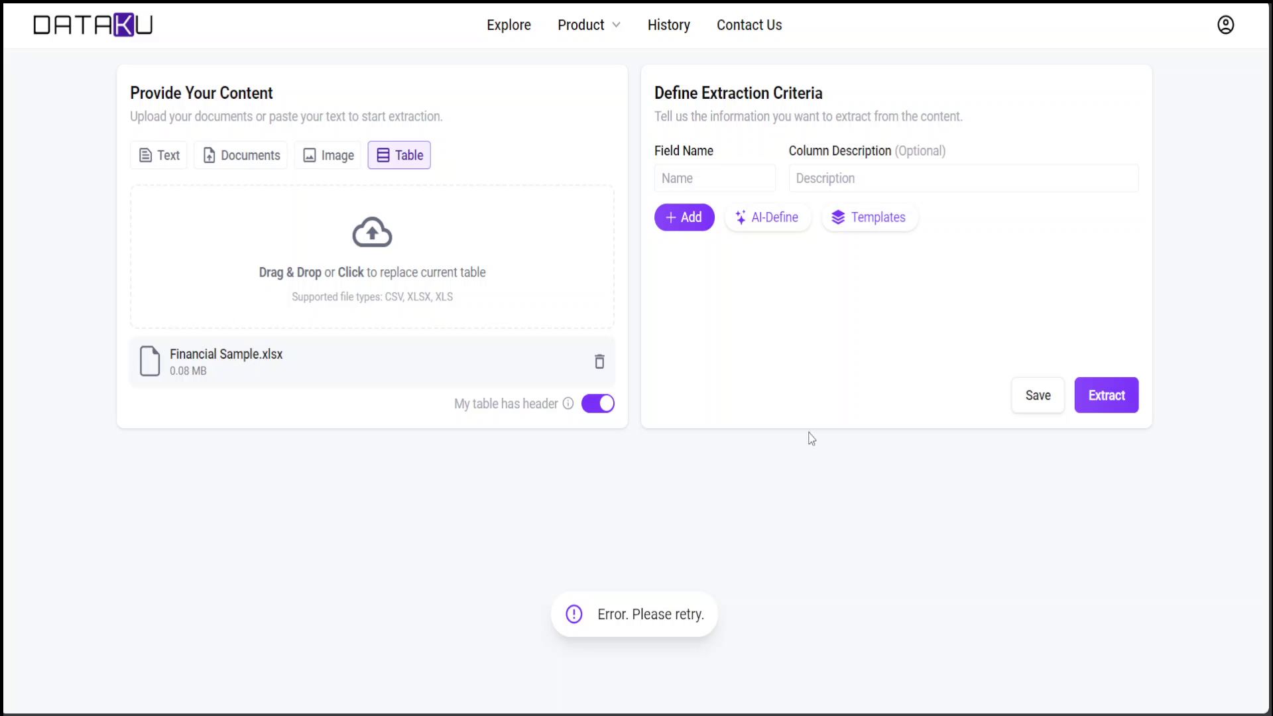
Name the extraction field Country and start the extraction on the spreadsheet
{"action": "left_click", "coordinate": [688, 178]}
{"action": "type", "text": "Countr"}
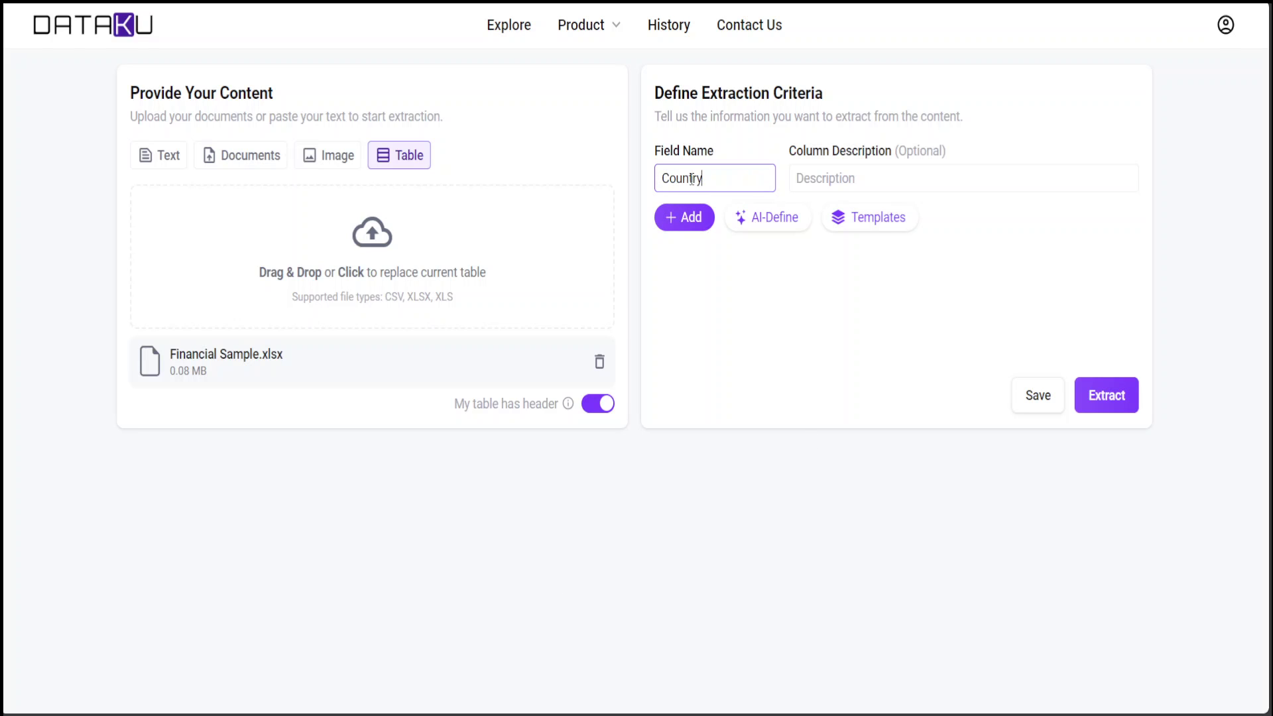
{"action": "type", "text": "y"}
{"action": "left_click", "coordinate": [811, 306]}
{"action": "left_click", "coordinate": [1112, 391]}
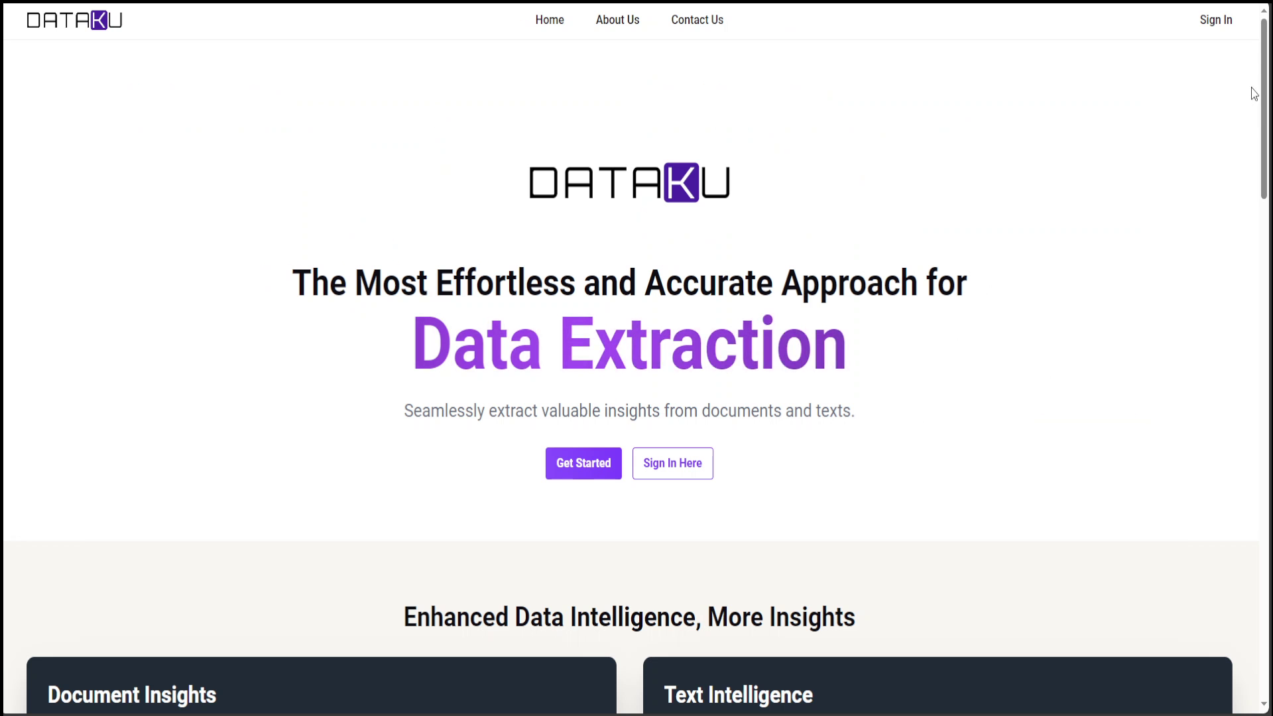
Examine the Beginner, Professional and Enterprise pricing plans on the Dataku home page
{"action": "left_click_drag", "start_coordinate": [1263, 94], "coordinate": [1266, 613]}
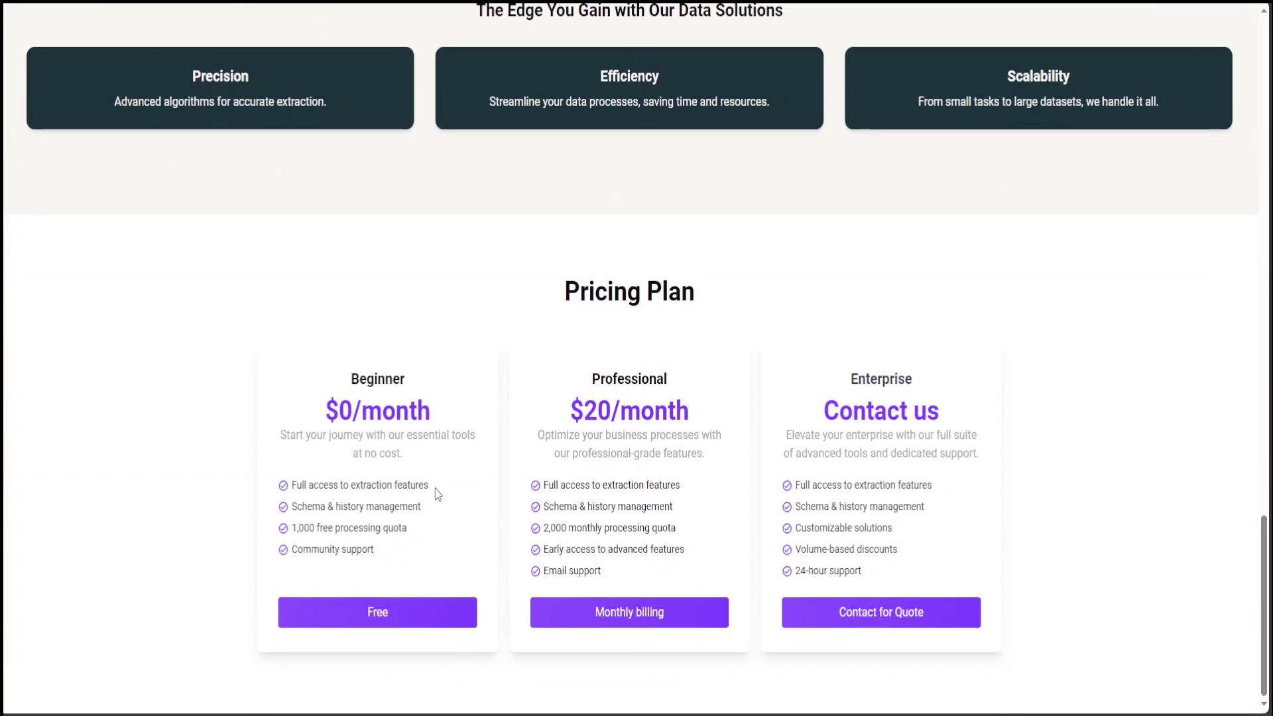